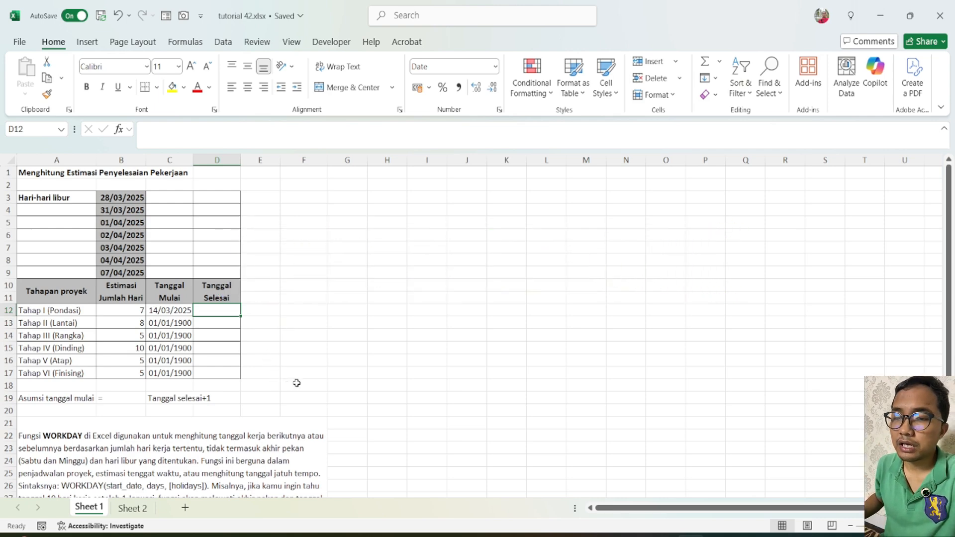
# Clear the start dates of Tahap II through Tahap VI in C13:C17.
pyautogui.scroll(-1, 296, 383)
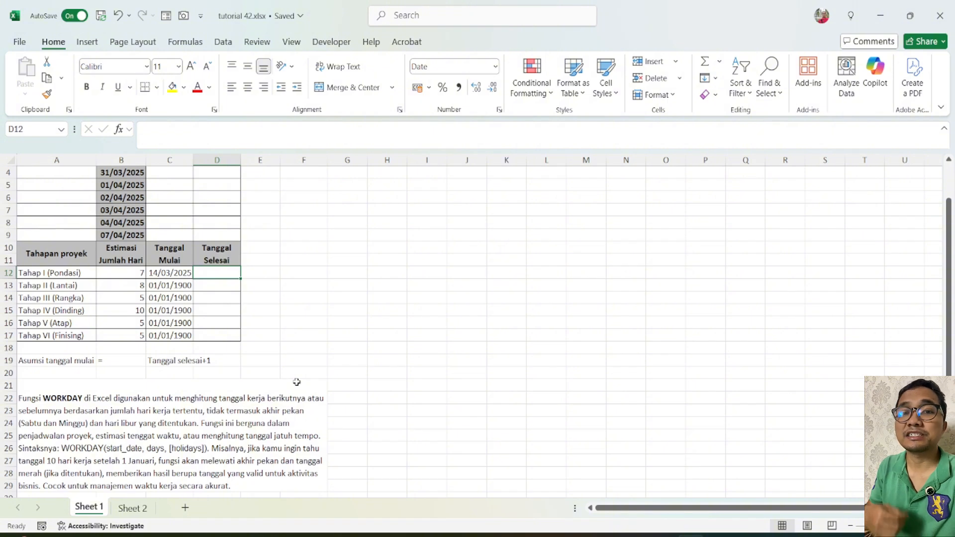
pyautogui.scroll(1, 321, 404)
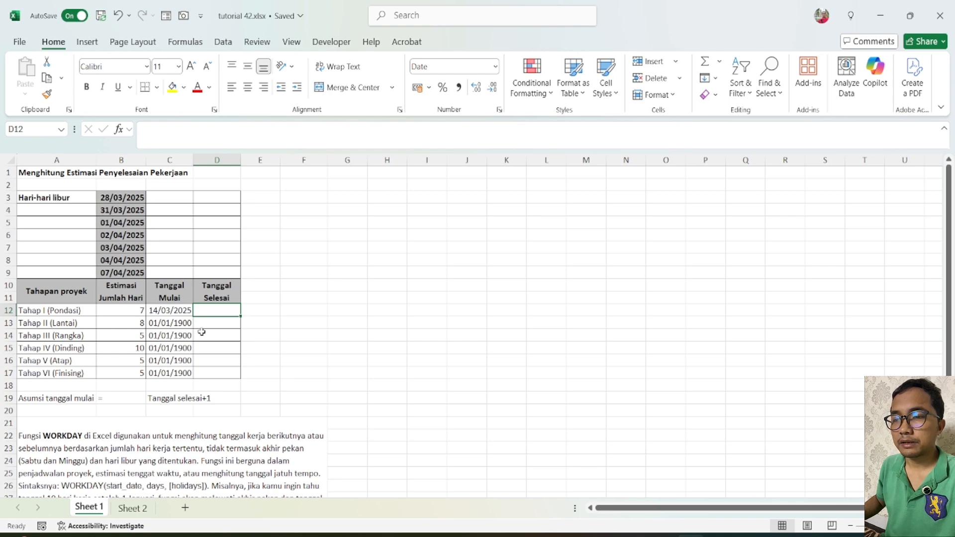
pyautogui.moveTo(182, 324); pyautogui.dragTo(171, 369)
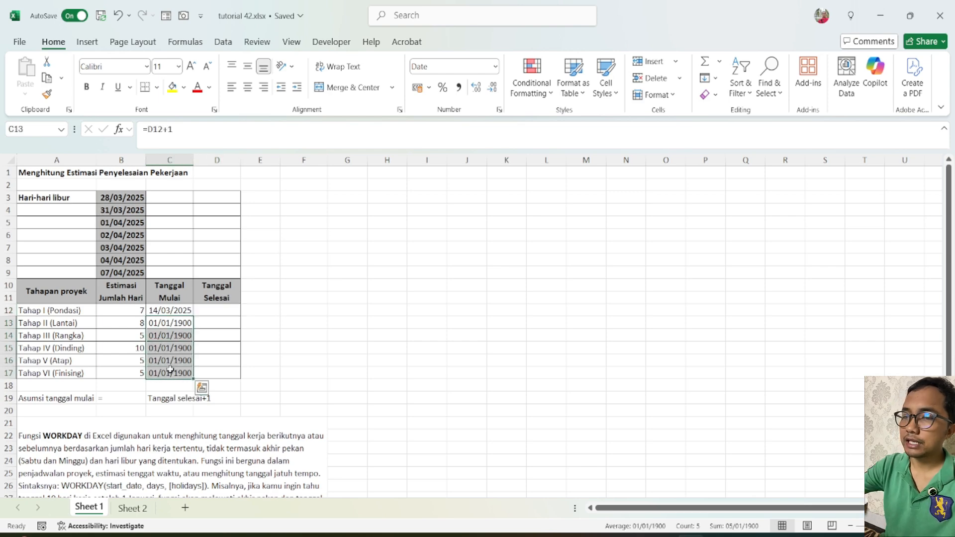
pyautogui.press('Delete')
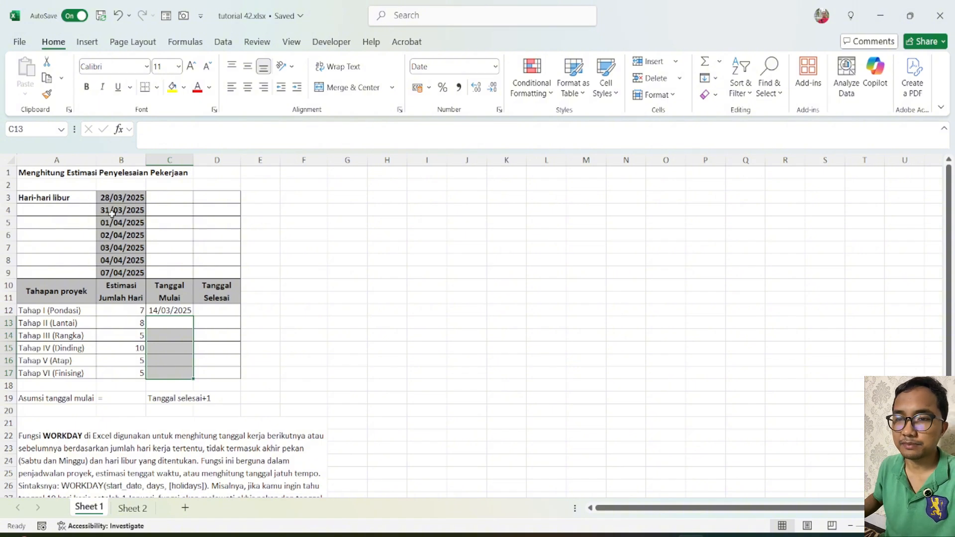
pyautogui.moveTo(127, 198); pyautogui.dragTo(124, 273)
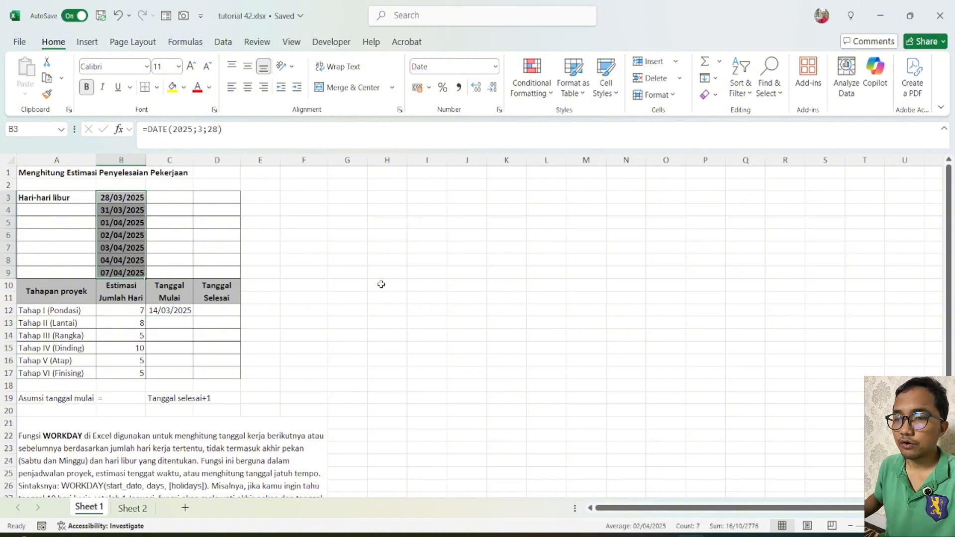
pyautogui.click(381, 284)
pyautogui.click(175, 326)
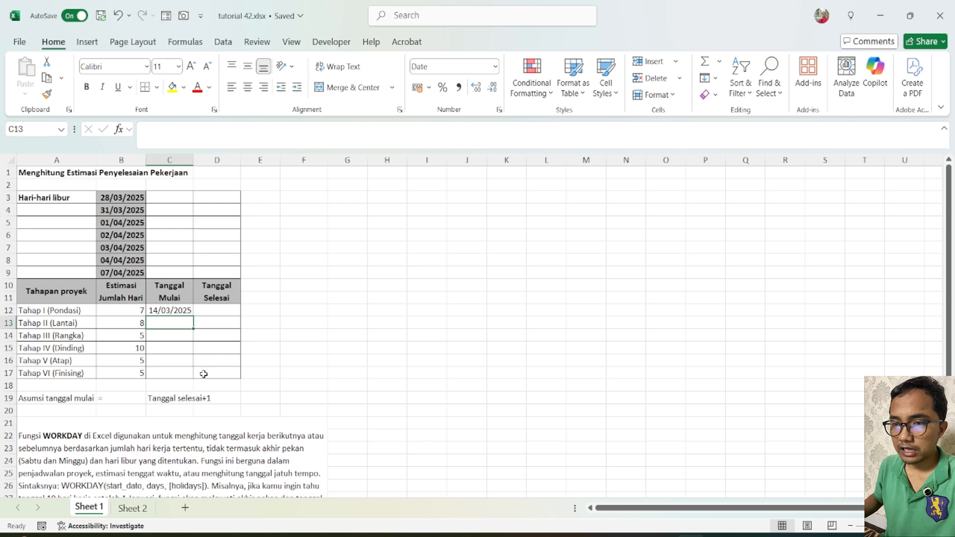
# Calculate Tahap I's finish date in D12 with =WORKDAY(C12;B12;$B$3:$B$9), keeping the holiday range absolute.
pyautogui.click(206, 314)
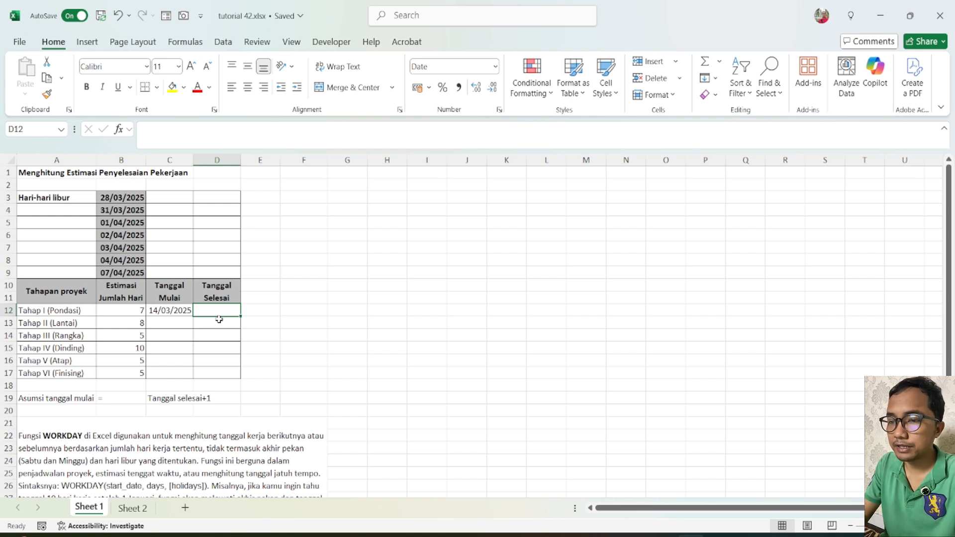
pyautogui.write('=')
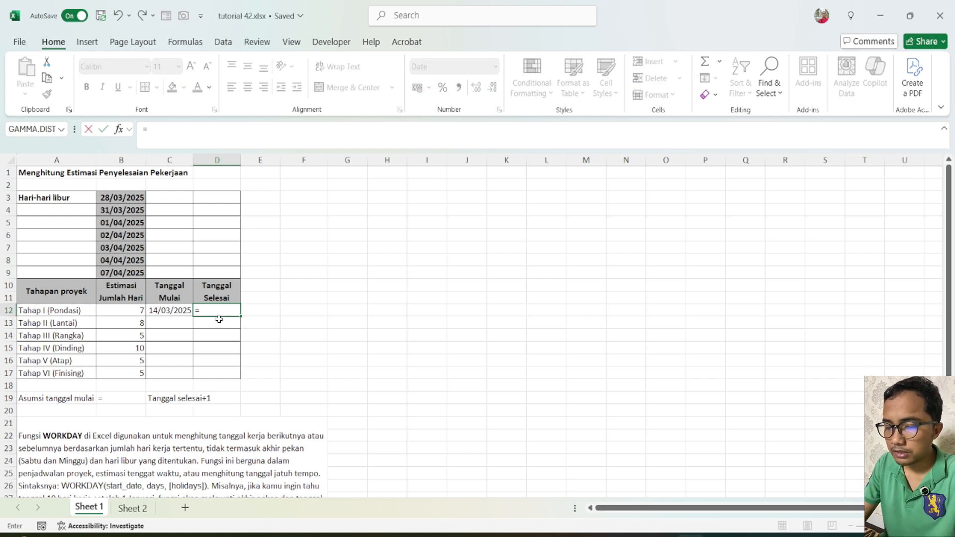
pyautogui.write('wo')
pyautogui.doubleClick(220, 324)
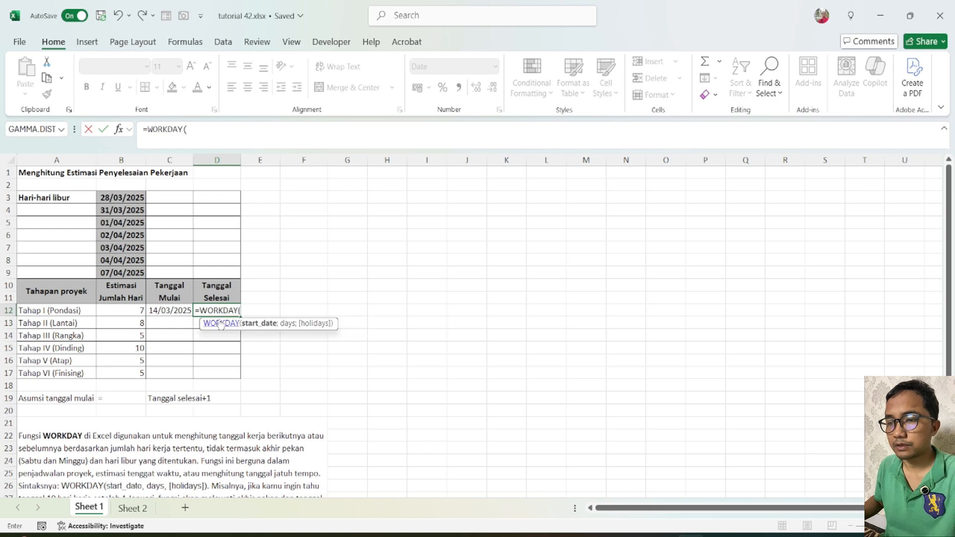
pyautogui.click(175, 314)
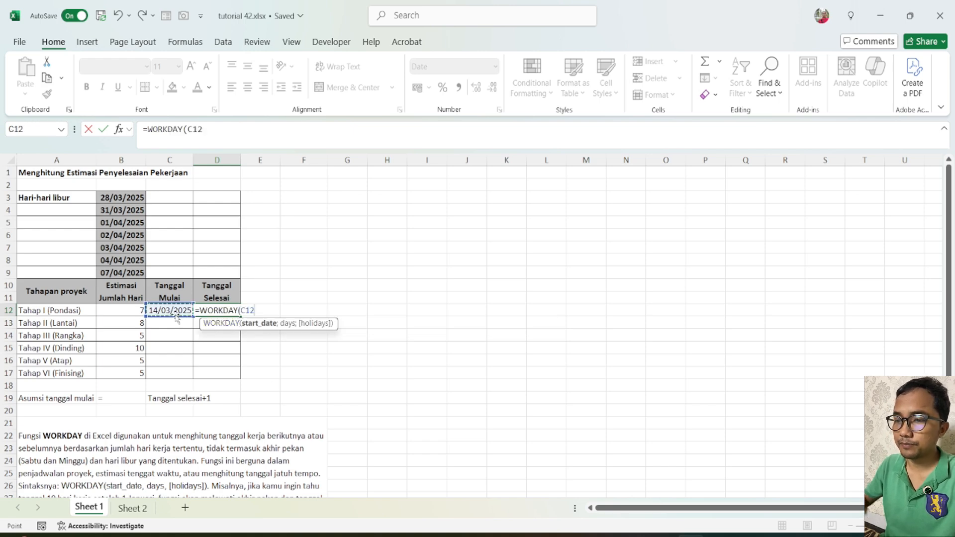
pyautogui.write(';')
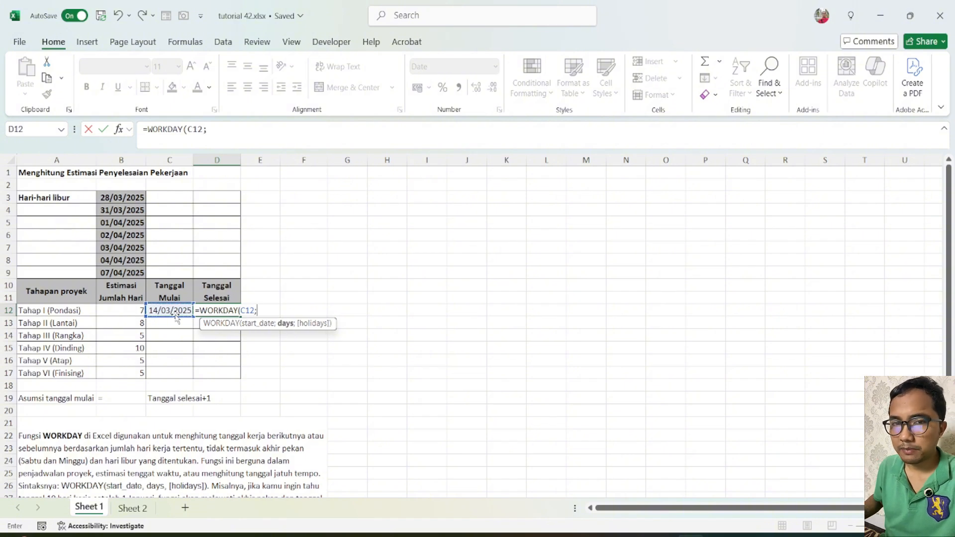
pyautogui.click(131, 308)
pyautogui.write(';')
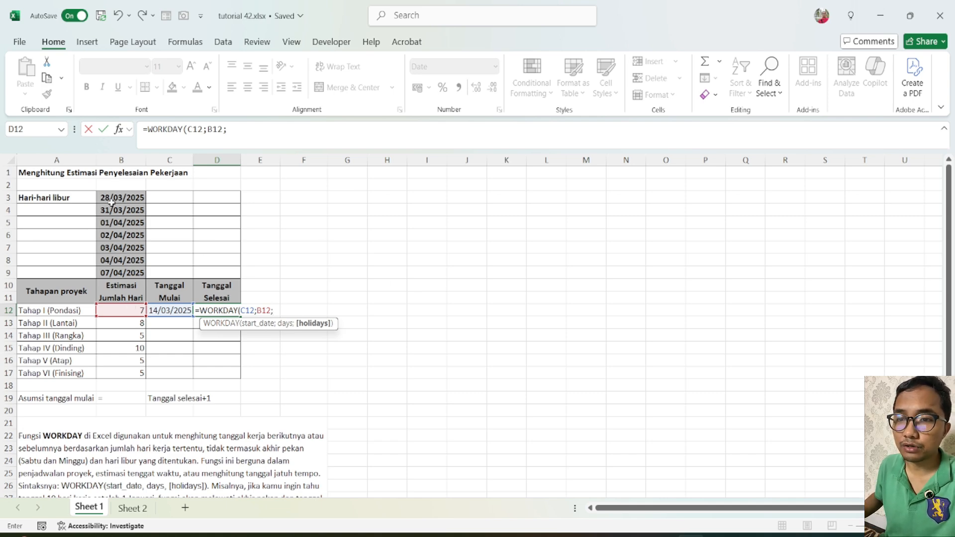
pyautogui.moveTo(115, 197); pyautogui.dragTo(115, 269)
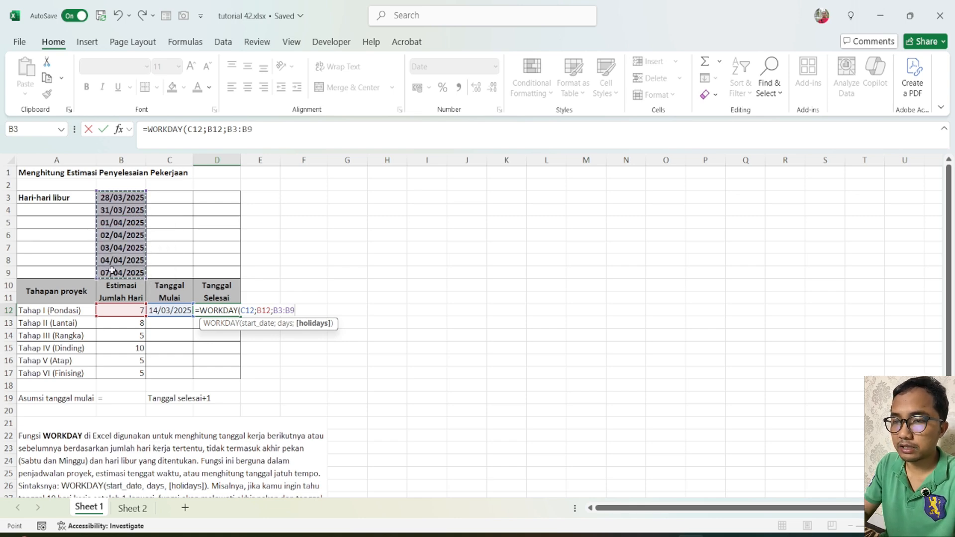
pyautogui.press('F4')
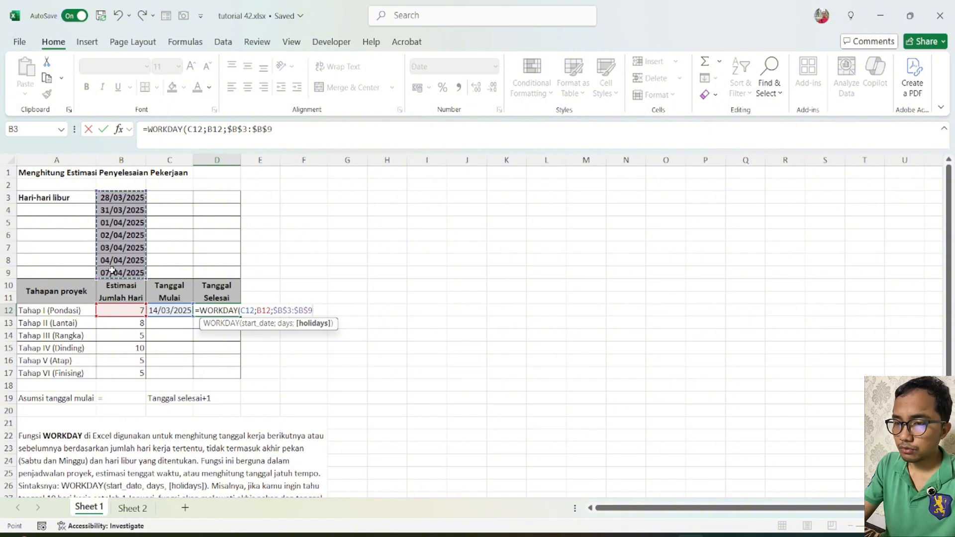
pyautogui.write(')')
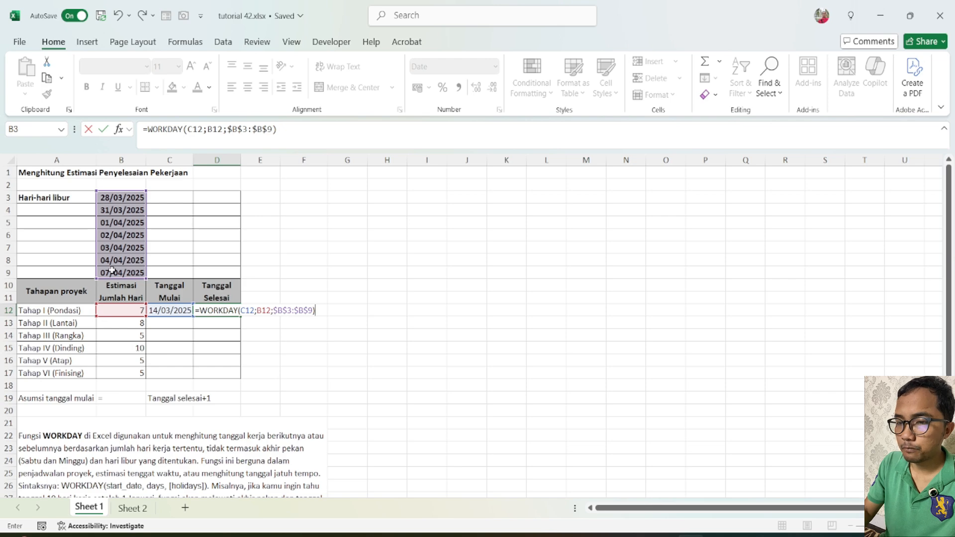
pyautogui.press('Return')
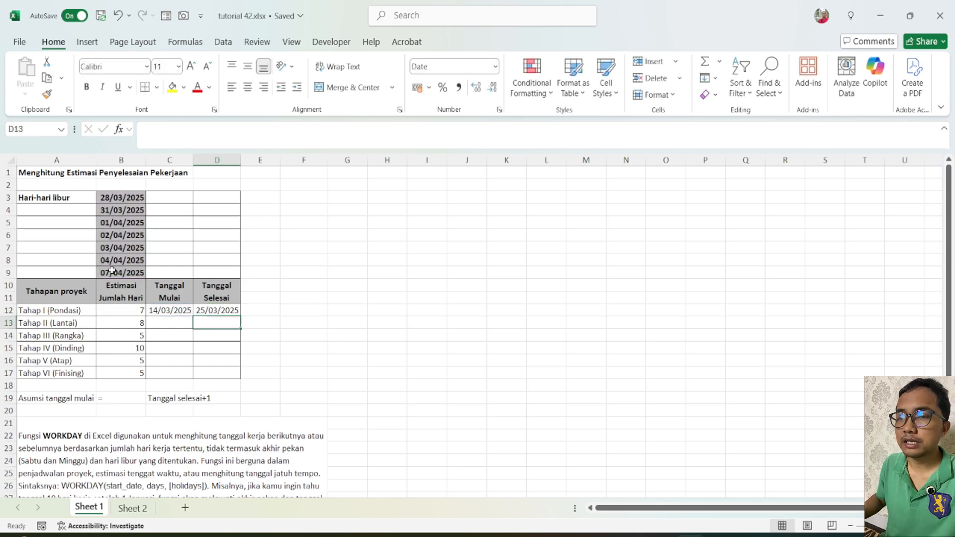
pyautogui.click(227, 310)
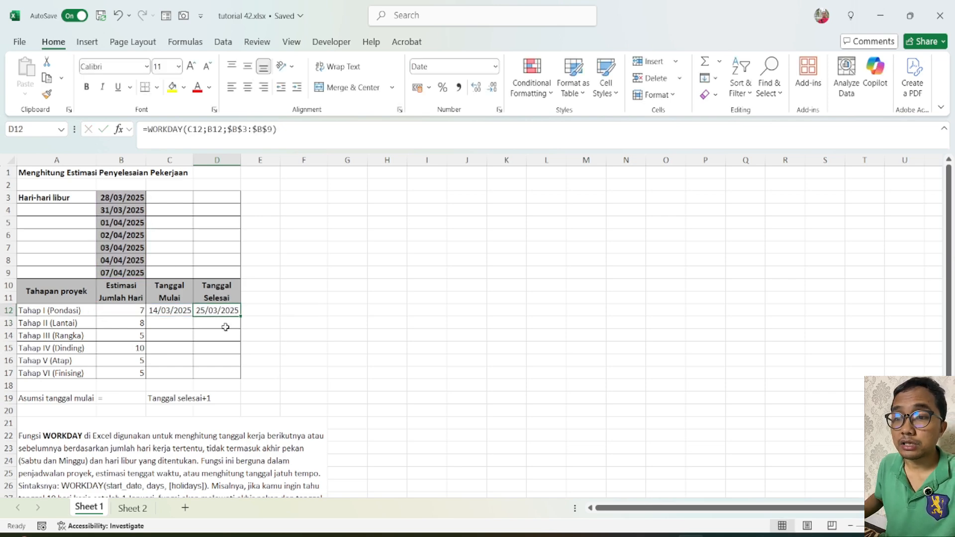
pyautogui.click(136, 313)
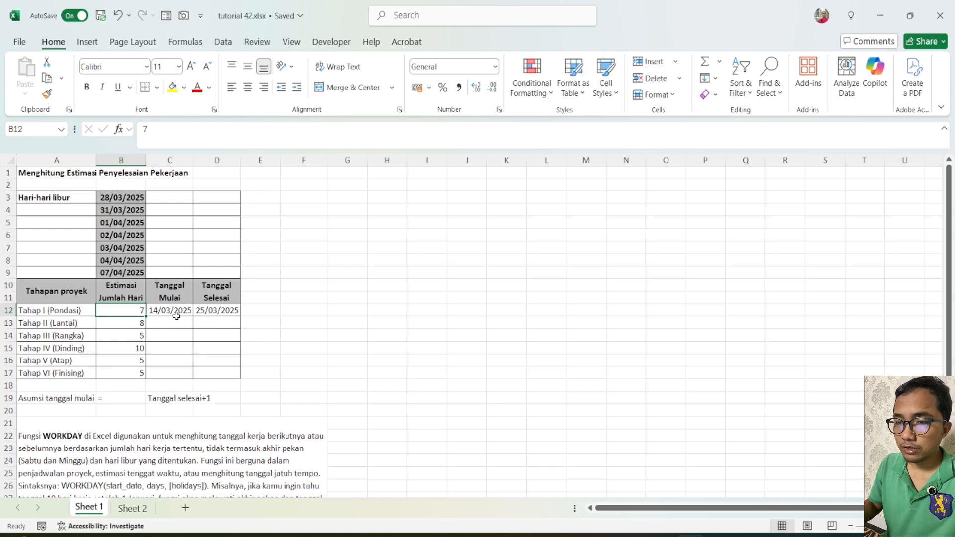
pyautogui.click(207, 326)
# Set Tahap II's start date in C13 to Tahap I's finish date with =D12.
pyautogui.click(184, 326)
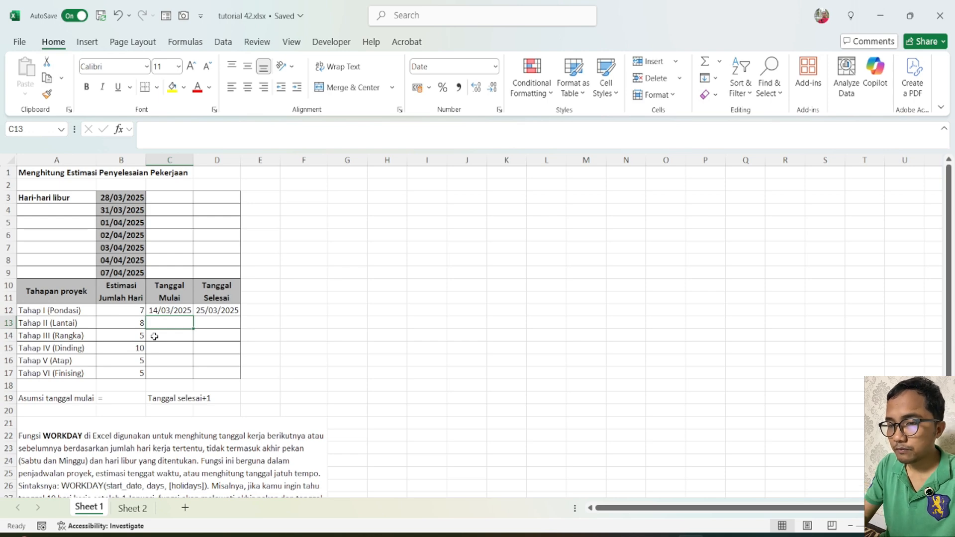
pyautogui.write('=')
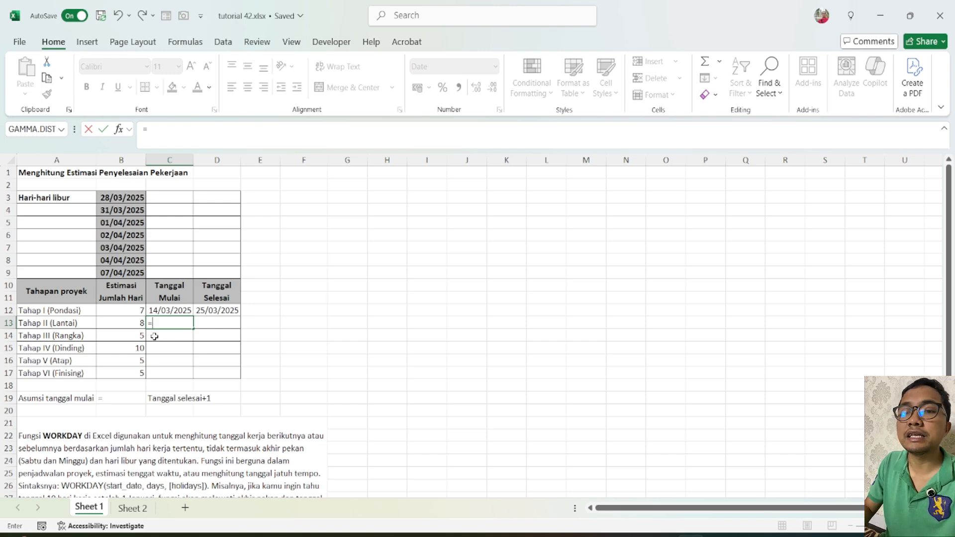
pyautogui.press('Right')
pyautogui.press('Up')
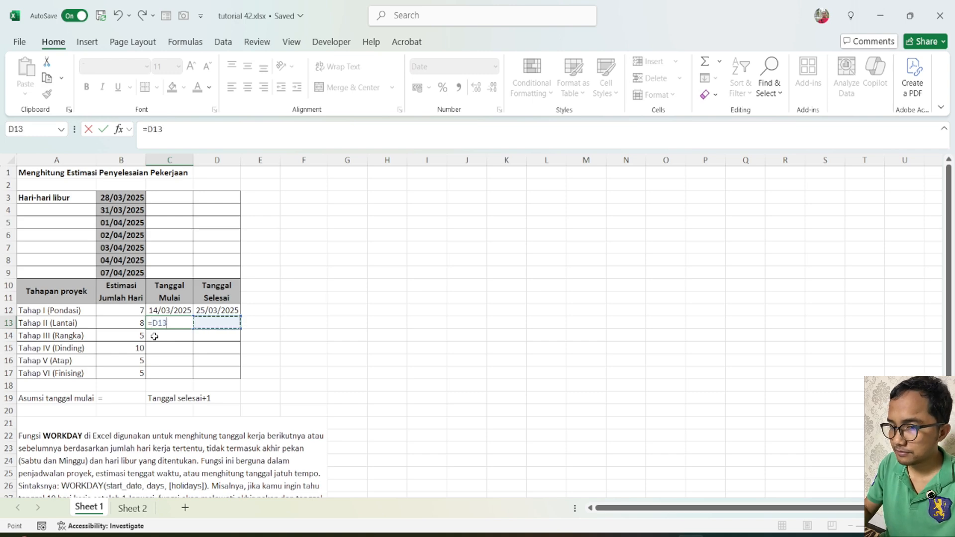
pyautogui.press('Return')
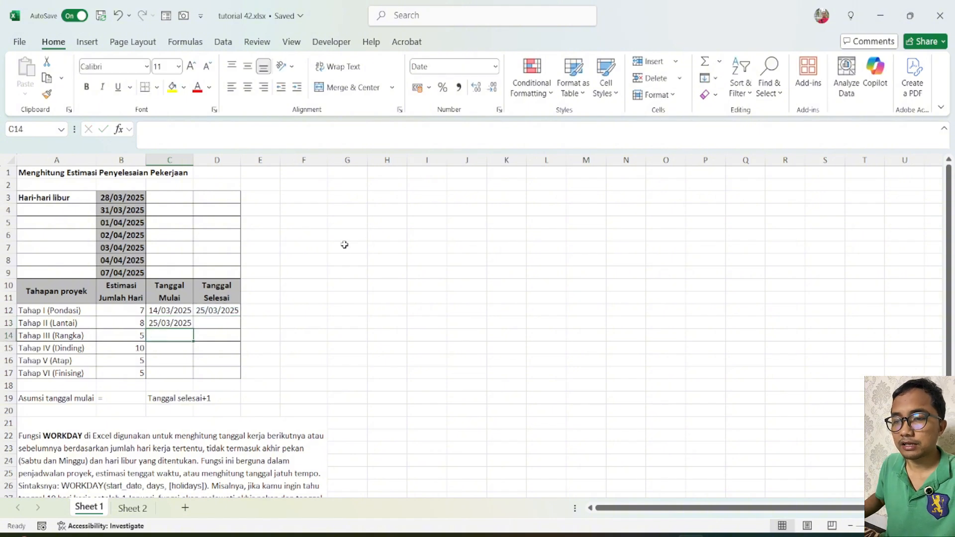
pyautogui.click(178, 322)
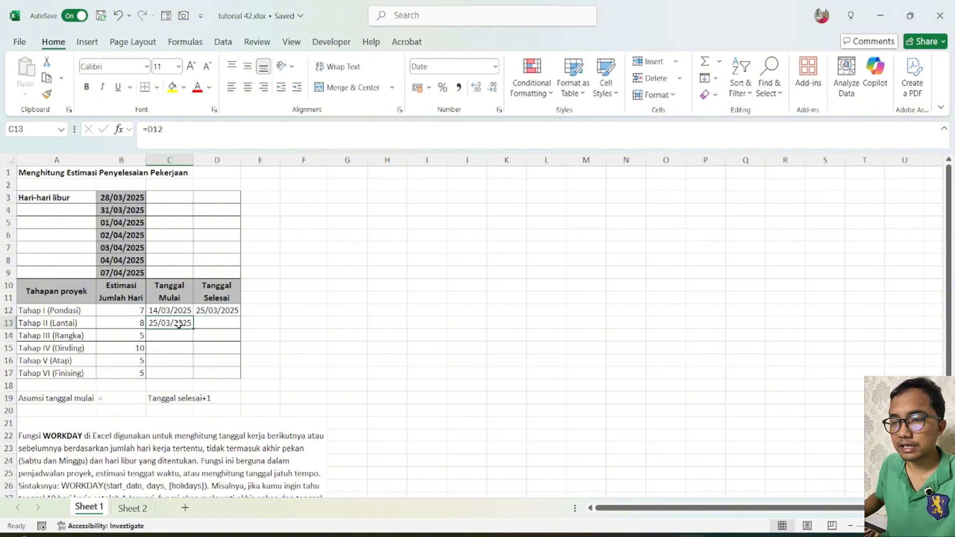
# Fill the WORKDAY finish date formula from D12 down through D17 for all project stages.
pyautogui.click(224, 309)
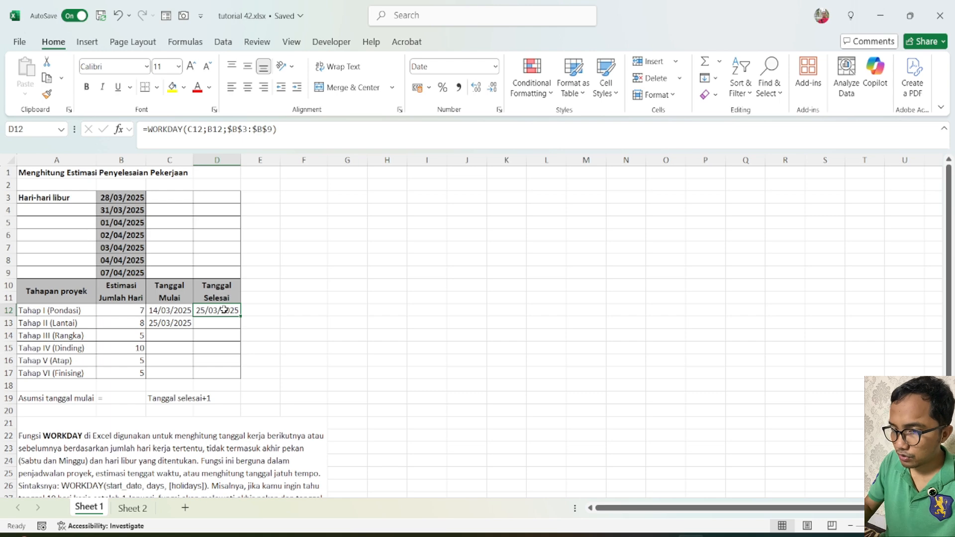
pyautogui.hotkey('shift', 'Down')
pyautogui.hotkey('shift', 'Down')
pyautogui.hotkey('shift', 'Down')
pyautogui.hotkey('shift', 'Down')
pyautogui.hotkey('shift', 'Down')
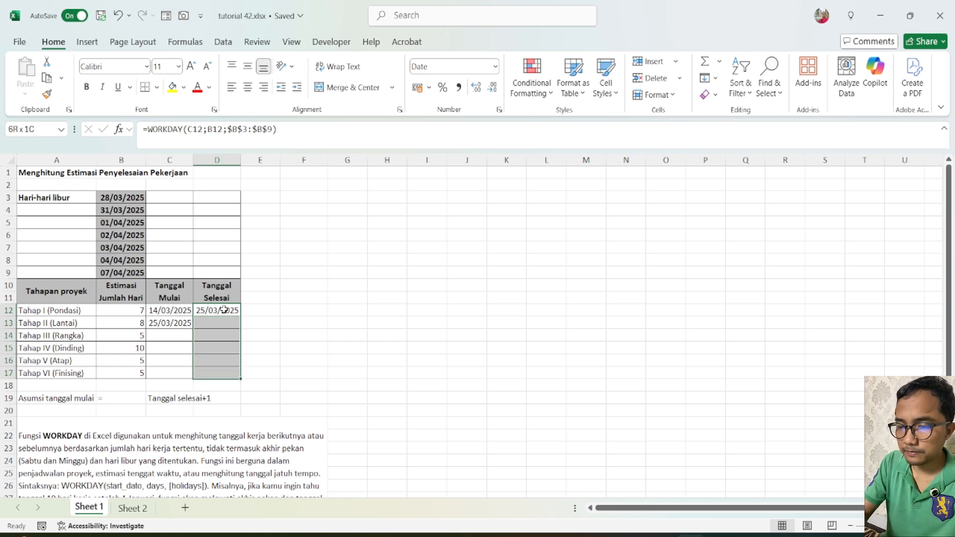
pyautogui.hotkey('ctrl', 'd')
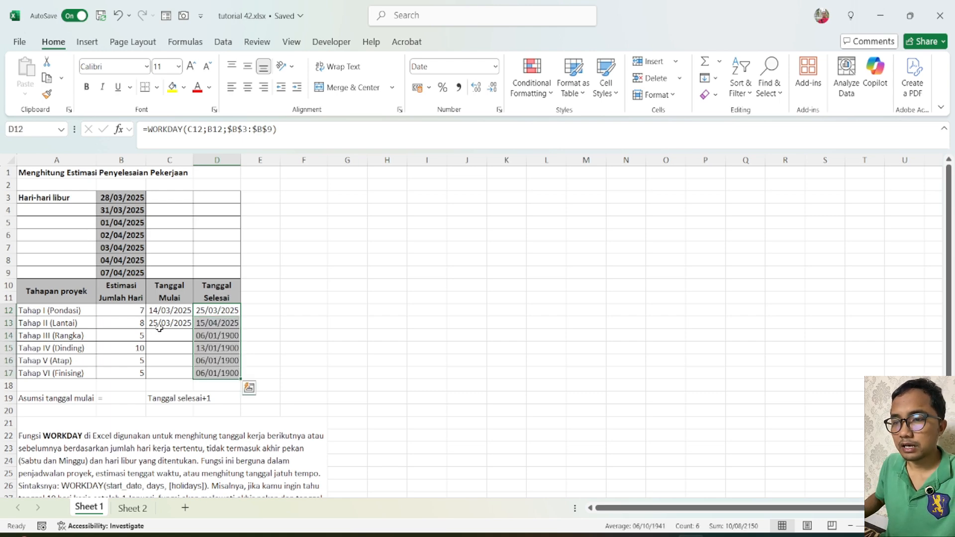
# Fill the start date formula from C13 down through C17 for the remaining stages.
pyautogui.click(159, 327)
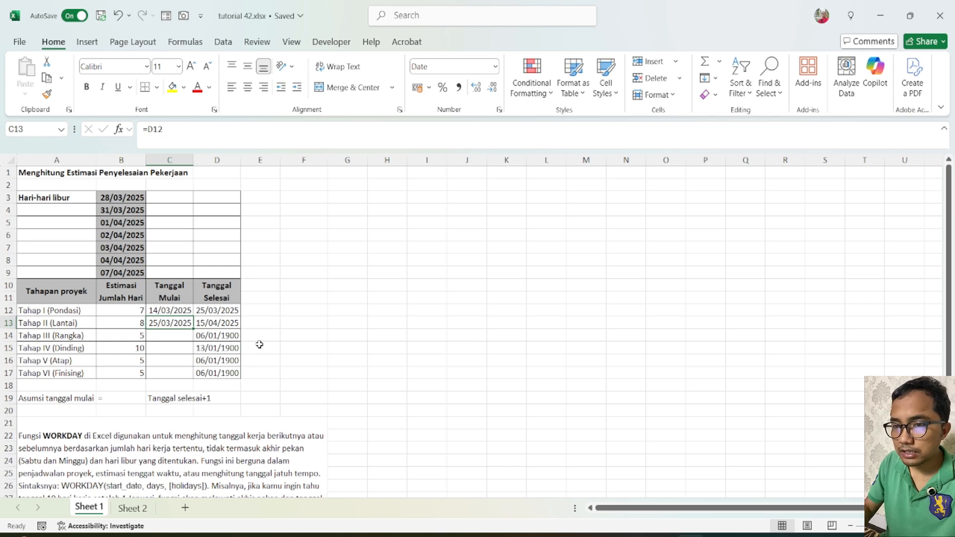
pyautogui.hotkey('shift', 'Down')
pyautogui.hotkey('shift', 'Down')
pyautogui.hotkey('shift', 'Down')
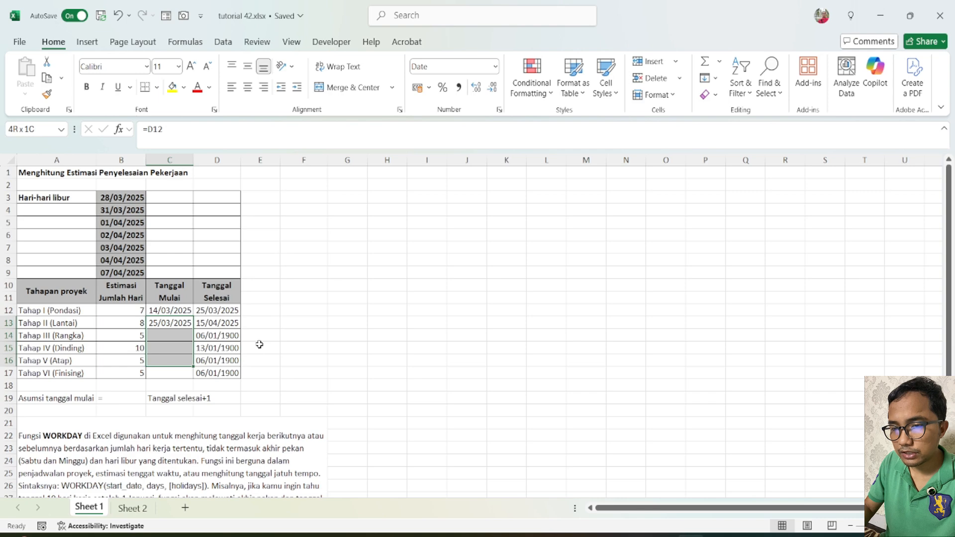
pyautogui.hotkey('shift', 'Down')
pyautogui.hotkey('ctrl', 'd')
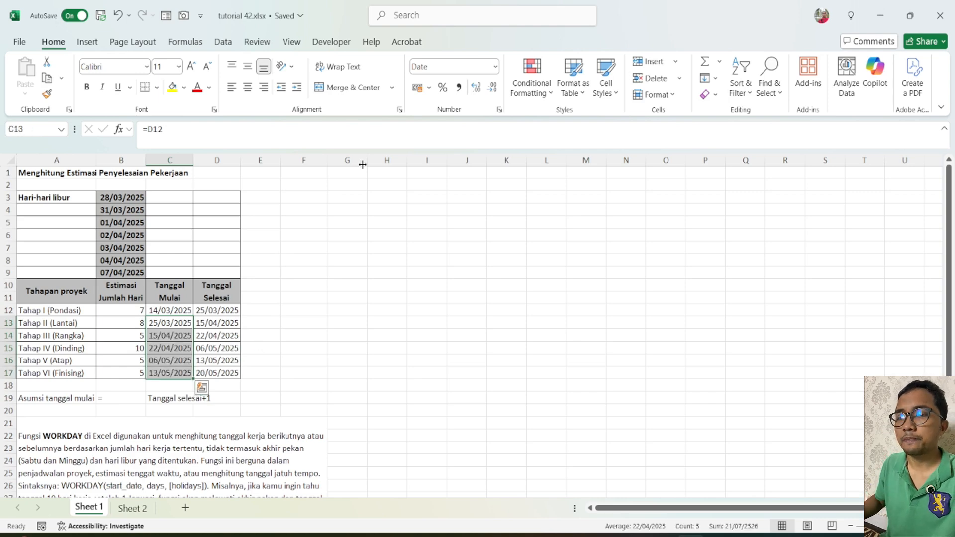
pyautogui.click(359, 183)
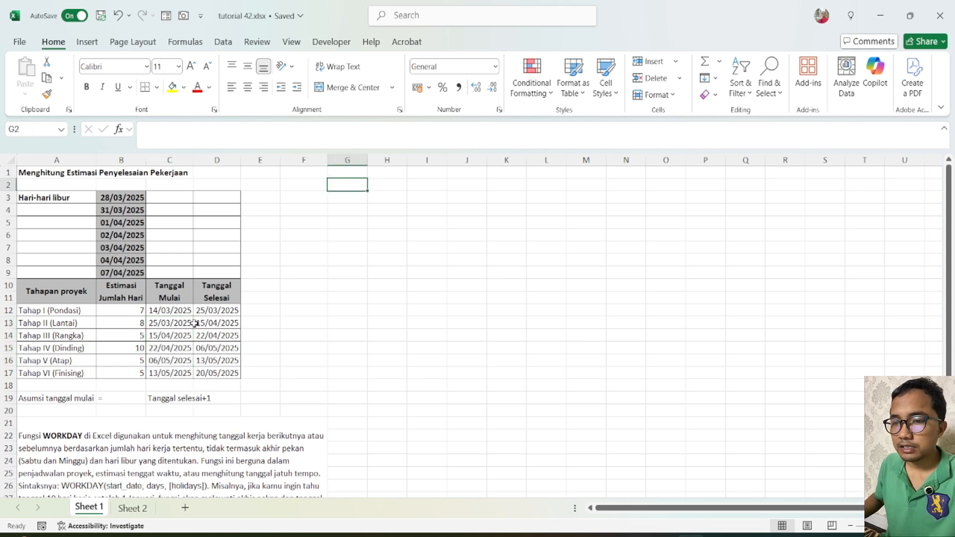
# Highlight the project's first start date in C12 and last finish date in D17 with yellow fill.
pyautogui.click(183, 313)
pyautogui.click(171, 88)
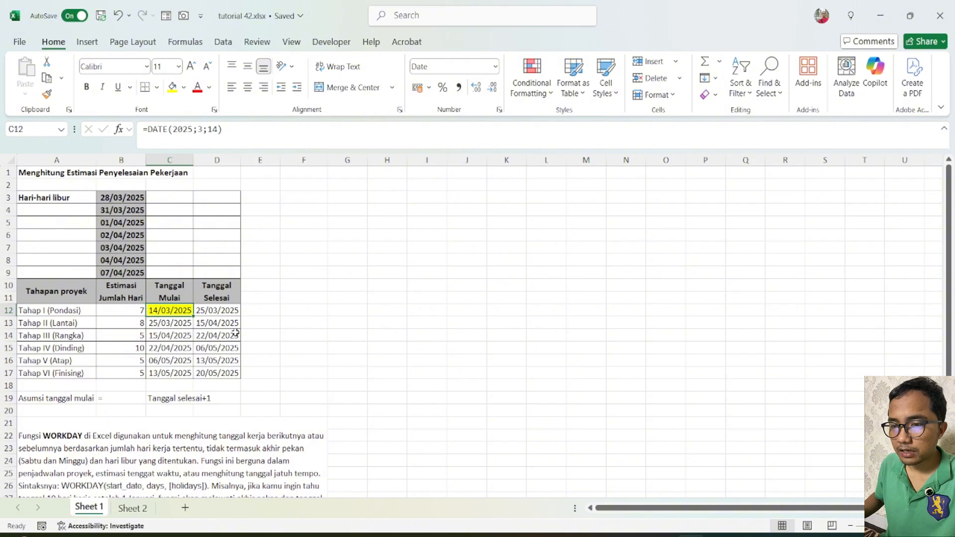
pyautogui.click(223, 372)
pyautogui.click(172, 87)
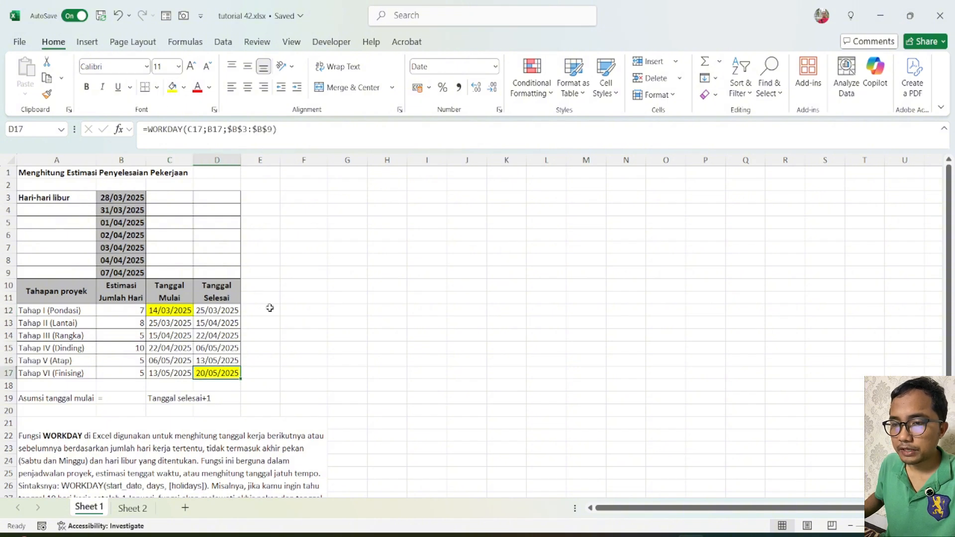
pyautogui.click(269, 308)
pyautogui.press('Left')
pyautogui.press('Left')
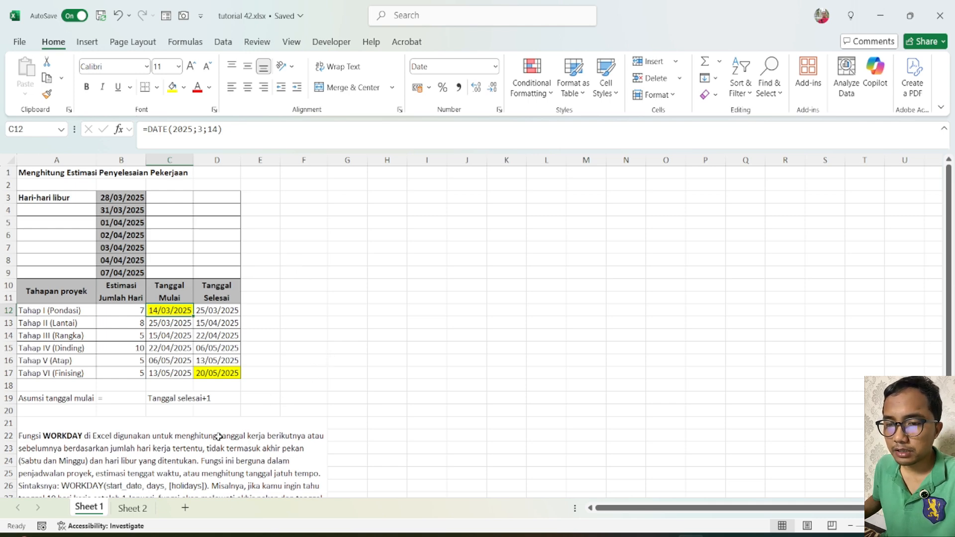
# Switch to Sheet 2 with the working-day count table and deselect its estimate cells.
pyautogui.click(126, 510)
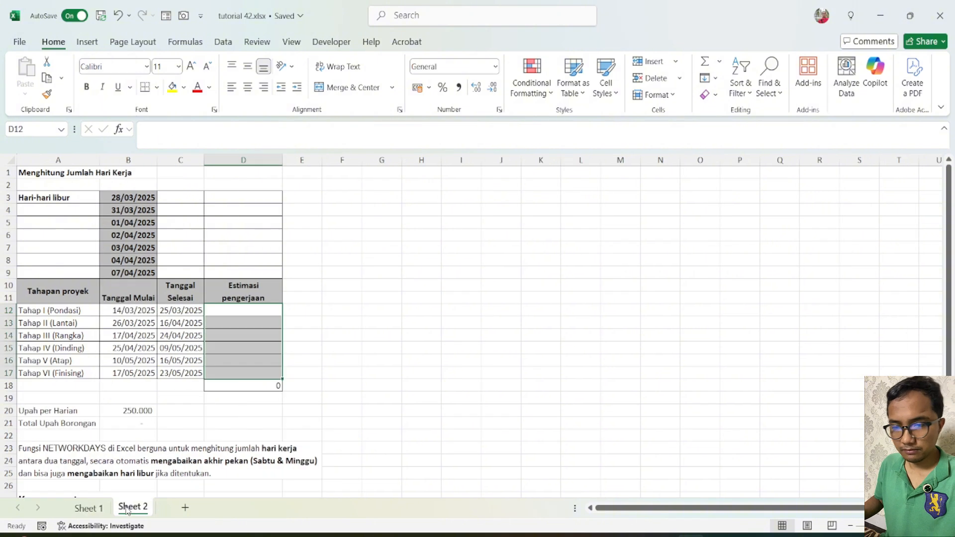
pyautogui.click(303, 337)
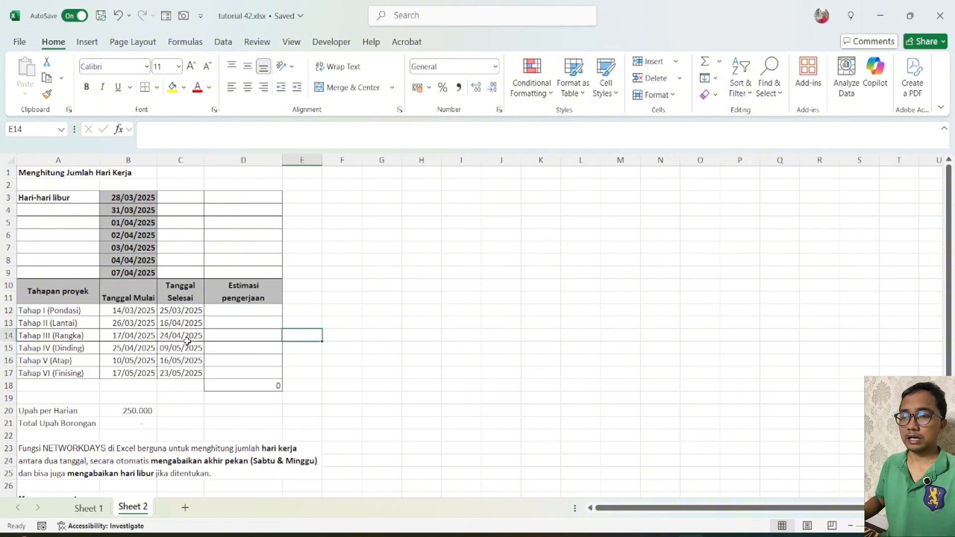
# Review Sheet 1's schedule and Sheet 2's holiday dates, project stages, start and finish dates, and the wage cells B20 and B21.
pyautogui.click(90, 507)
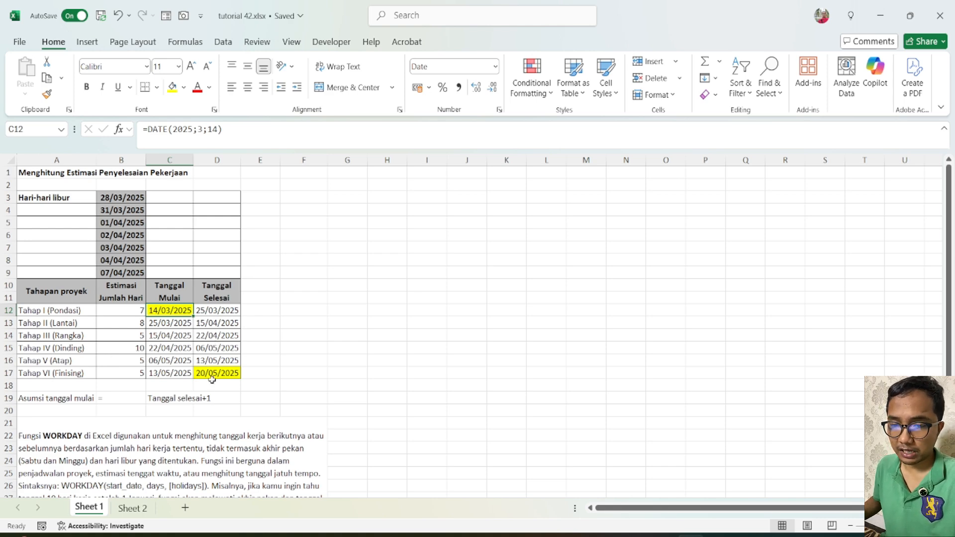
pyautogui.click(139, 507)
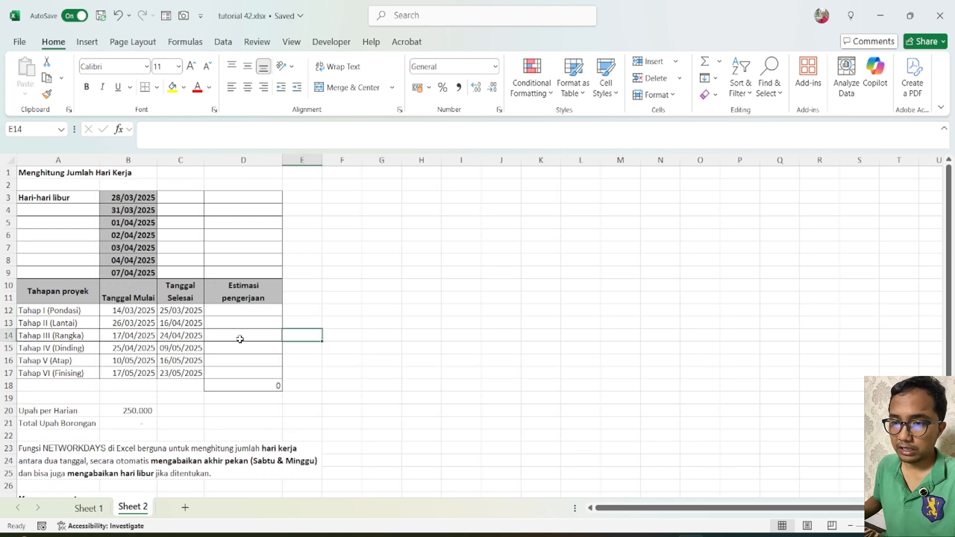
pyautogui.click(238, 315)
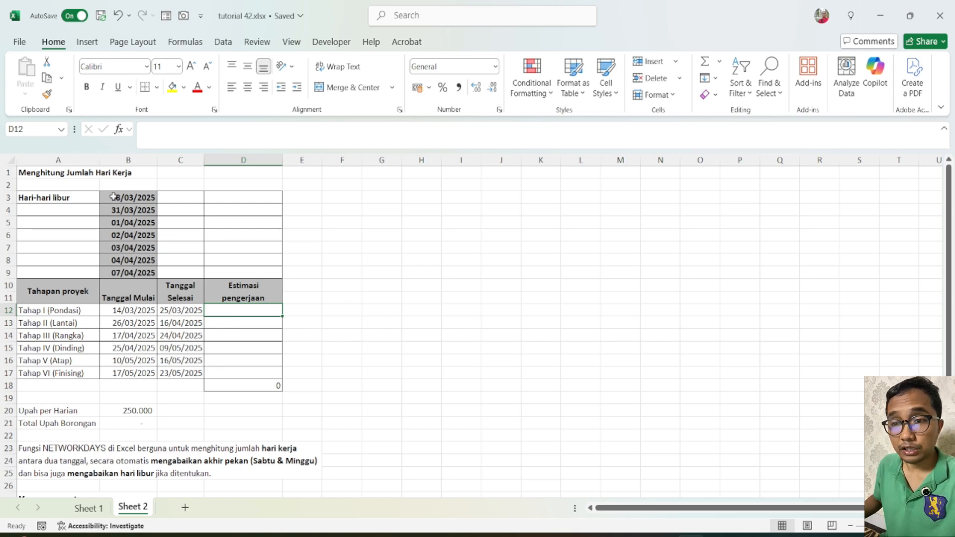
pyautogui.moveTo(113, 197); pyautogui.dragTo(128, 274)
pyautogui.moveTo(75, 314); pyautogui.dragTo(75, 372)
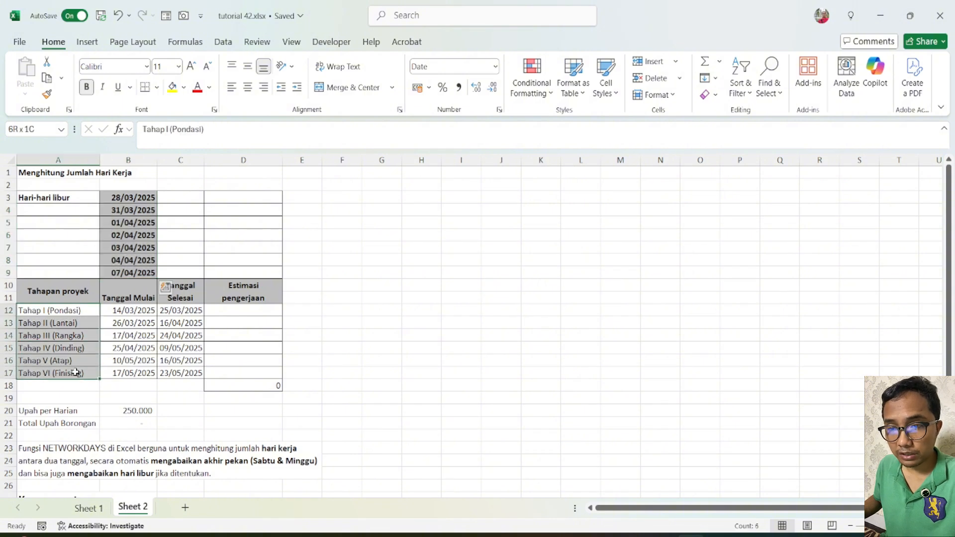
pyautogui.moveTo(137, 310); pyautogui.dragTo(130, 371)
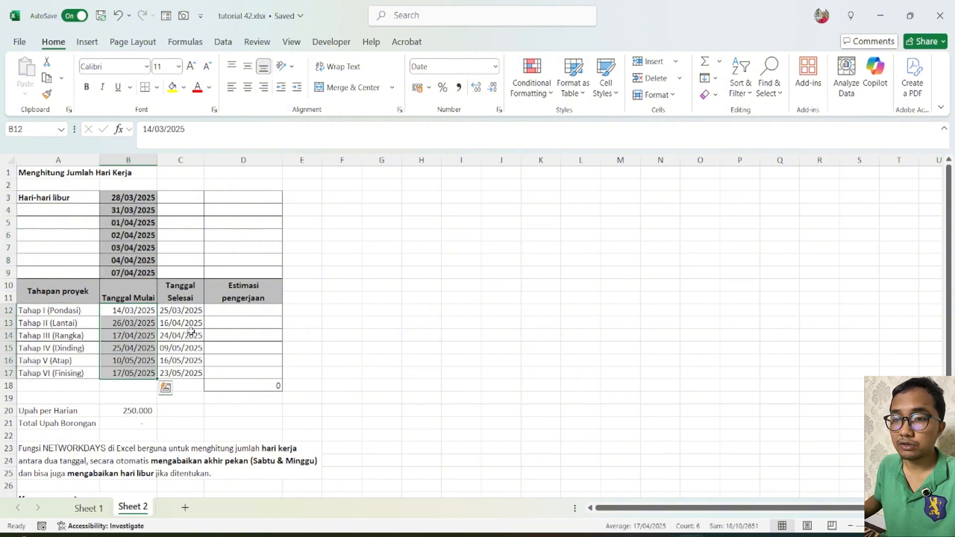
pyautogui.moveTo(191, 313); pyautogui.dragTo(189, 375)
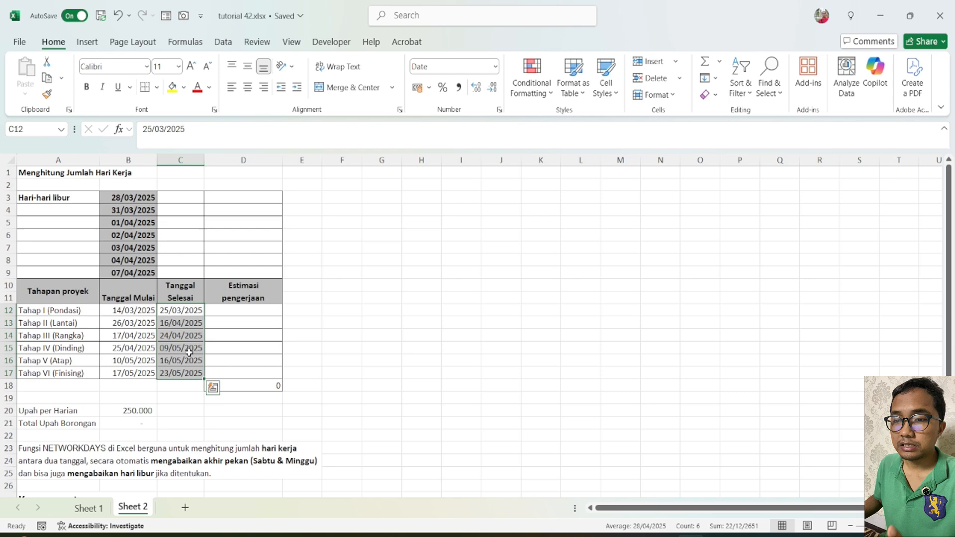
pyautogui.click(142, 411)
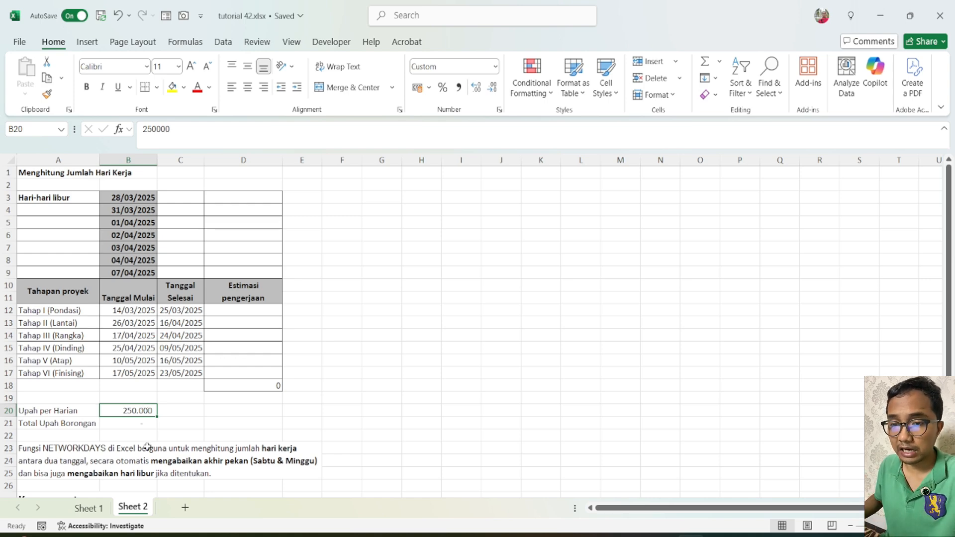
pyautogui.click(149, 426)
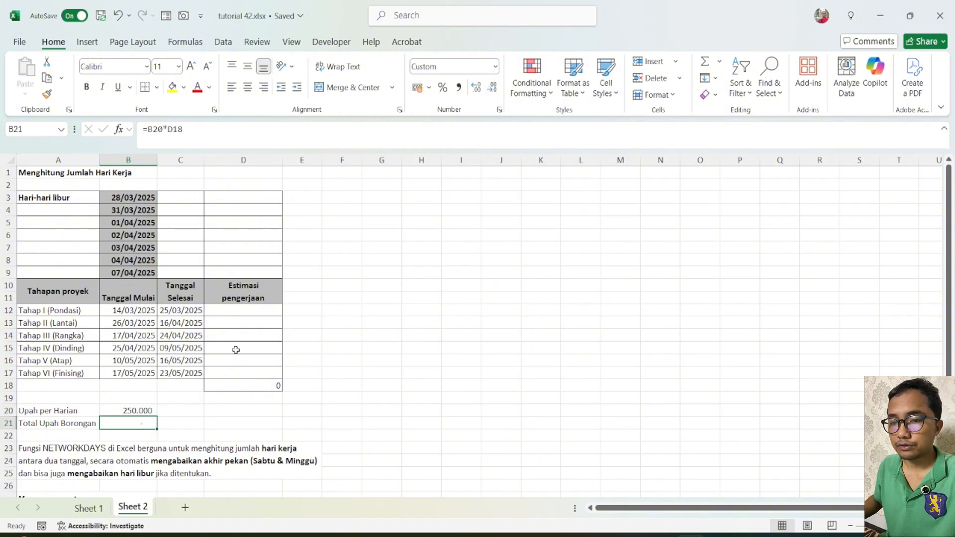
# Read the NETWORKDAYS explanation and its list of main uses below the Sheet 2 table.
pyautogui.scroll(-2, 238, 351)
pyautogui.scroll(1, 242, 356)
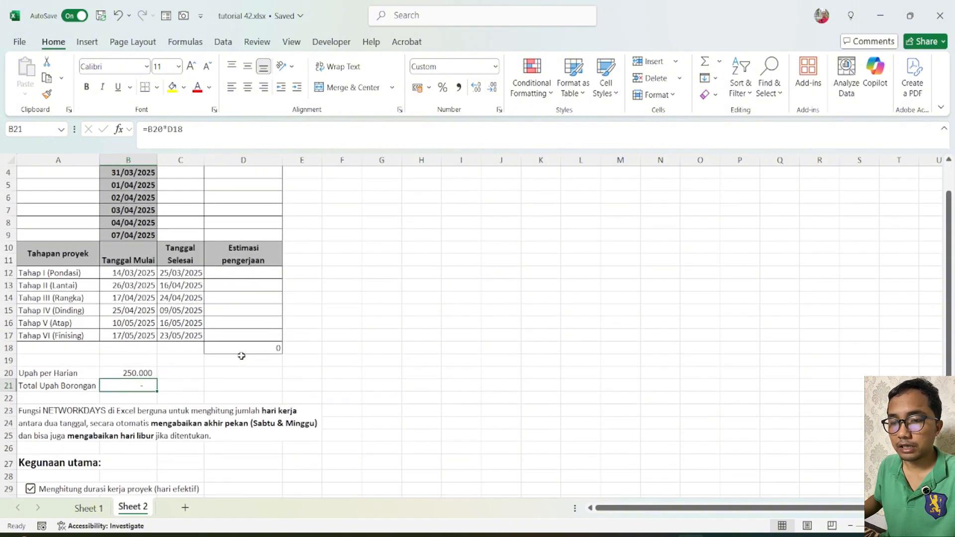
pyautogui.scroll(-1, 241, 356)
pyautogui.scroll(-1, 240, 355)
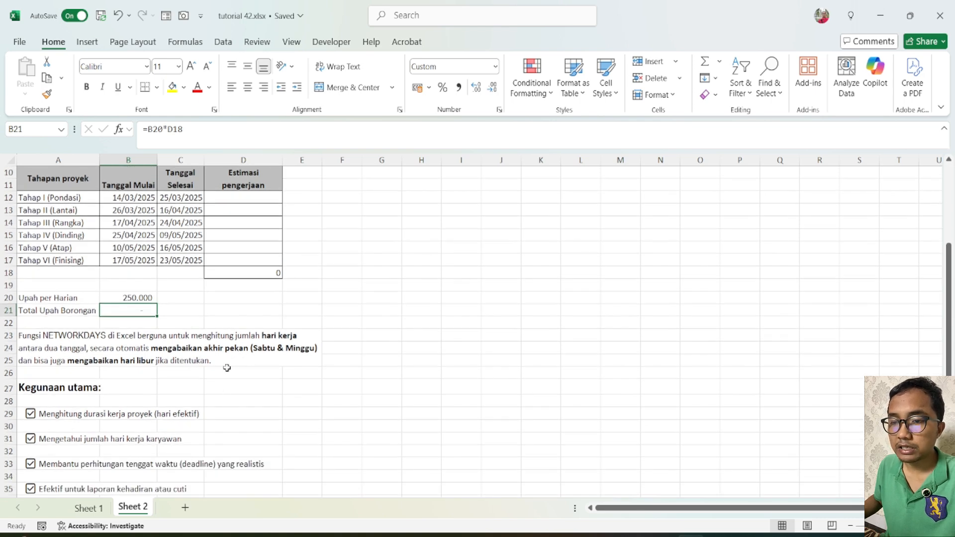
pyautogui.scroll(-2, 227, 366)
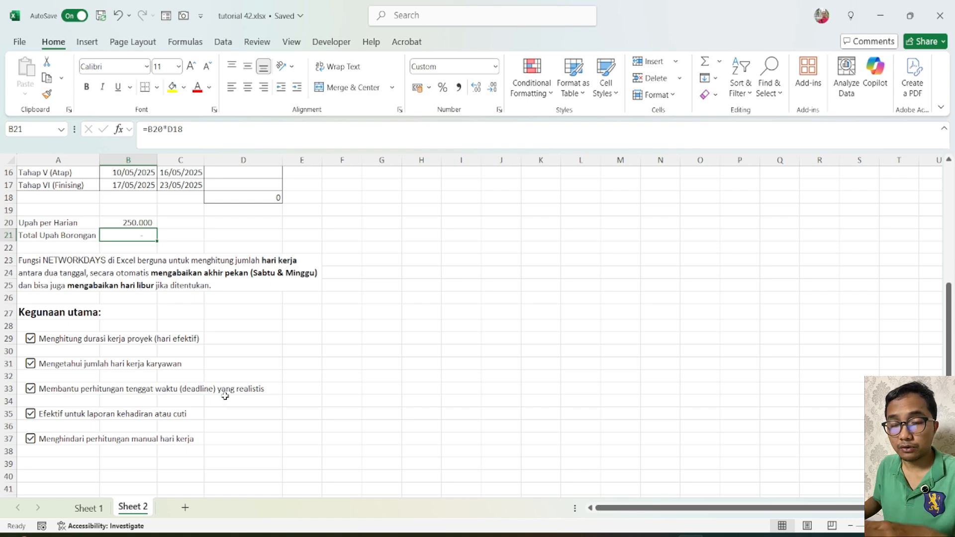
pyautogui.scroll(3, 224, 389)
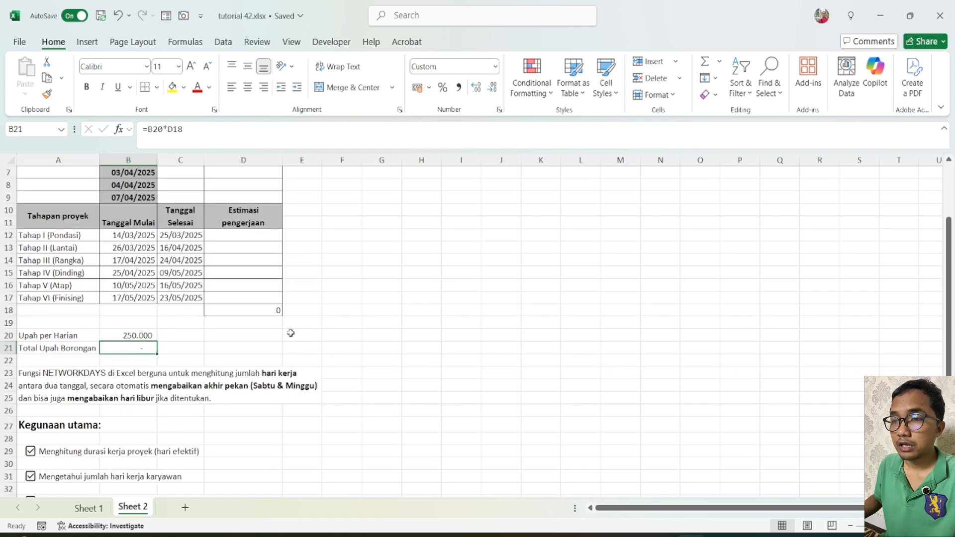
# Change the column D header of the Sheet 2 stage table to "Lama Waktu Pengerjaan".
pyautogui.click(306, 295)
pyautogui.scroll(2, 291, 269)
pyautogui.click(265, 321)
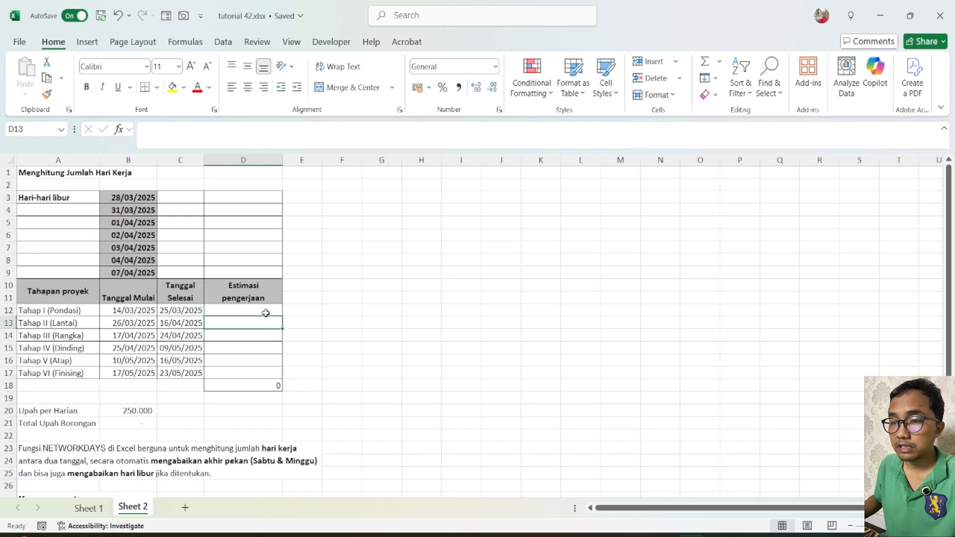
pyautogui.click(266, 312)
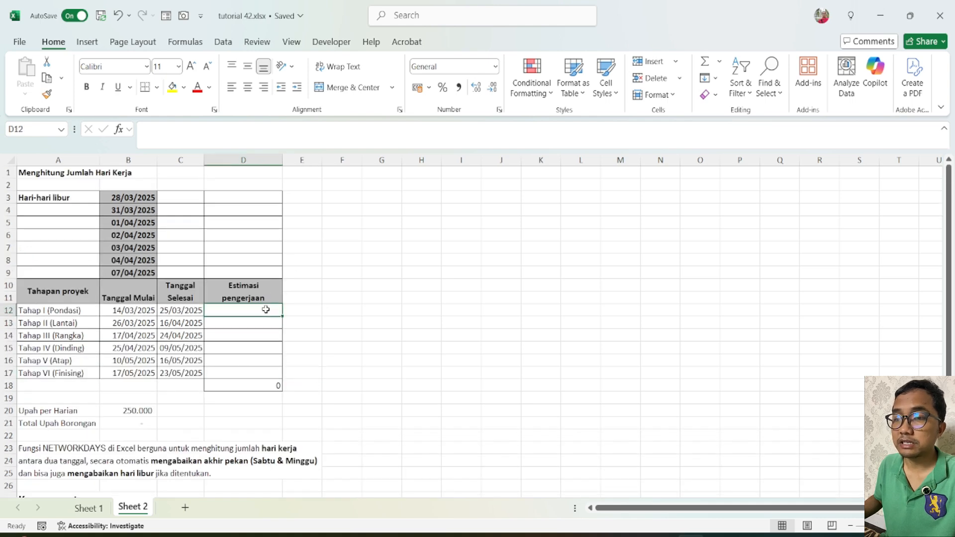
pyautogui.click(240, 292)
pyautogui.click(175, 131)
pyautogui.moveTo(175, 131); pyautogui.dragTo(144, 131)
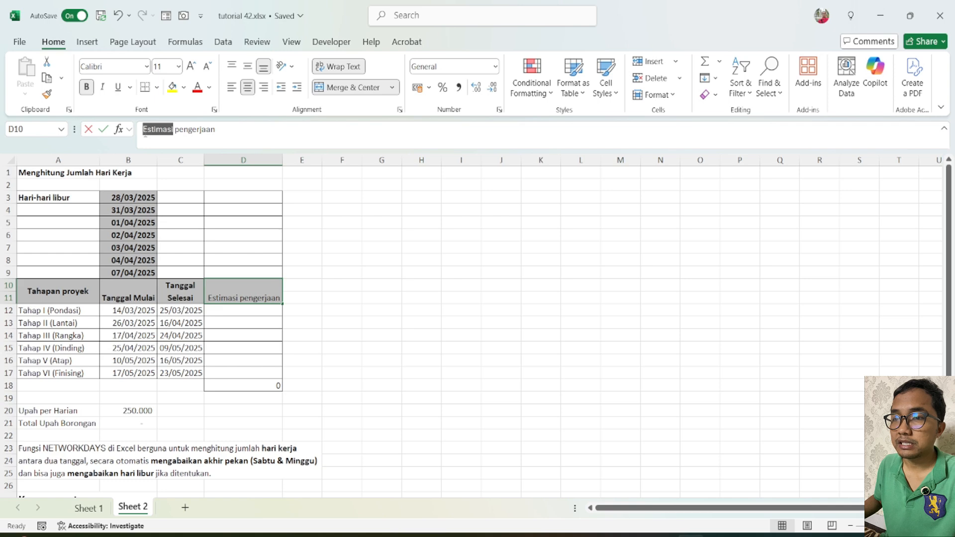
pyautogui.write('Lama ')
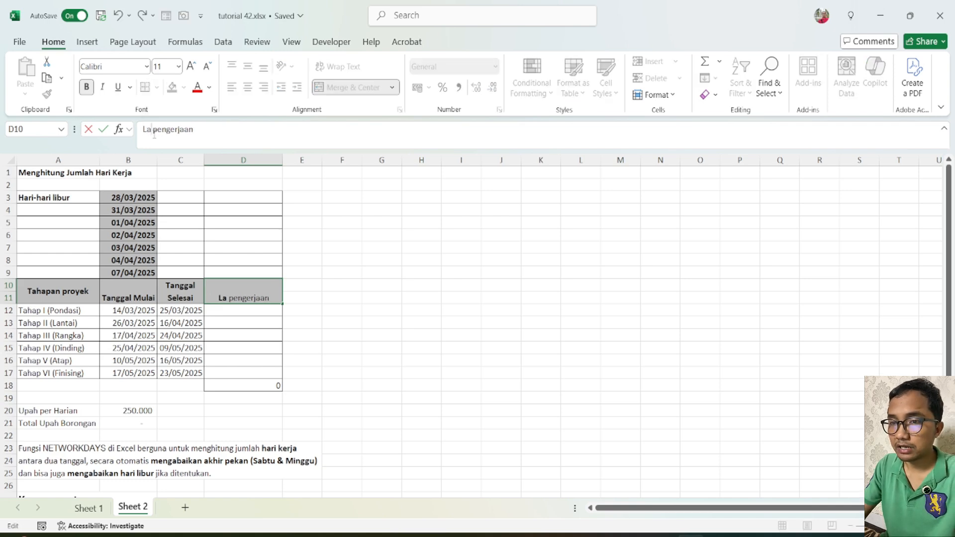
pyautogui.write('Waktu')
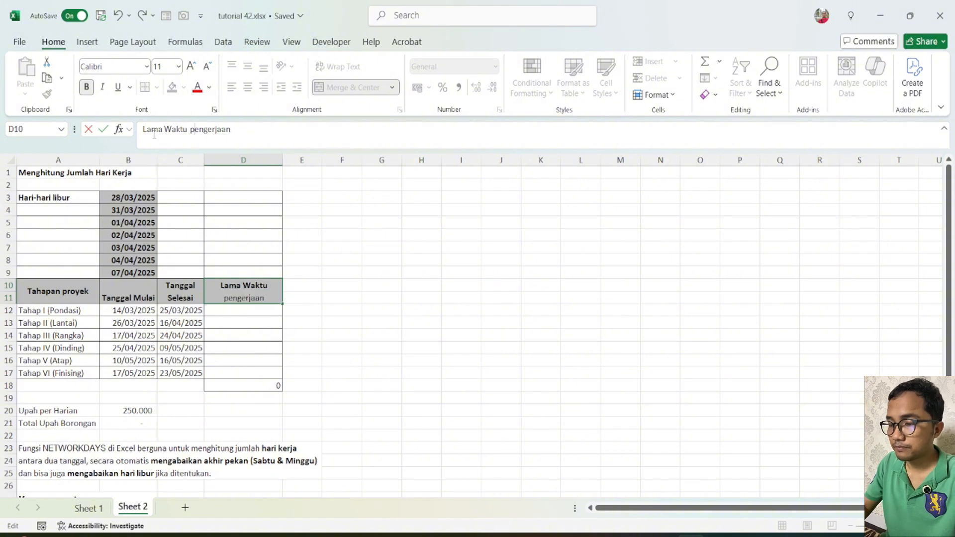
pyautogui.press('Delete')
pyautogui.write('P')
pyautogui.press('Return')
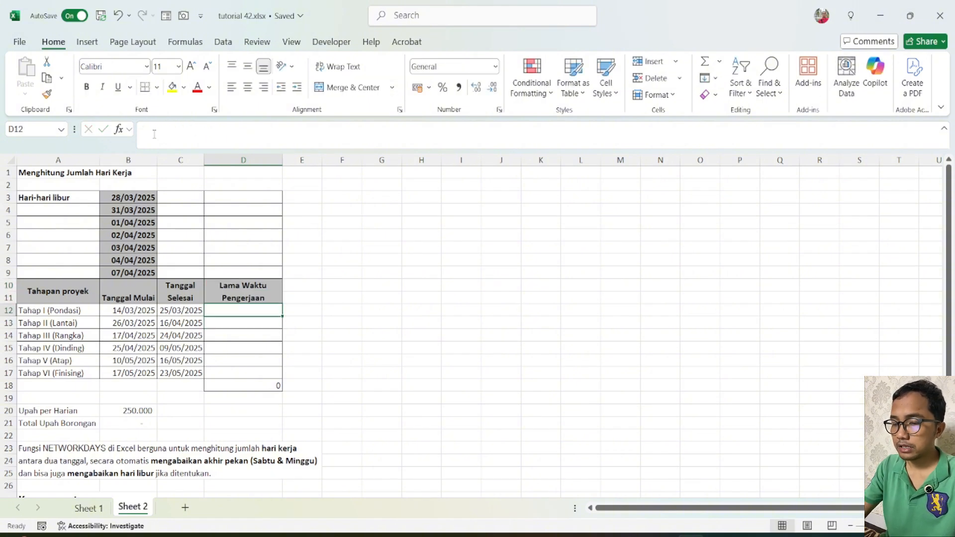
# Enter =NETWORKDAYS(B12;C12;$B$3:$B$9) in D12 to count the Pondasi stage's working days excluding the listed holidays.
pyautogui.write('=netw')
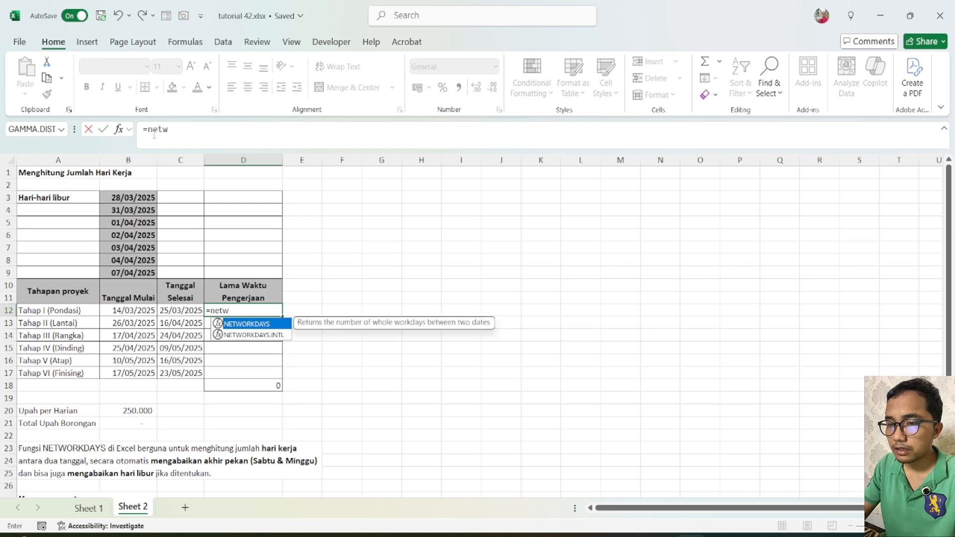
pyautogui.press('Tab')
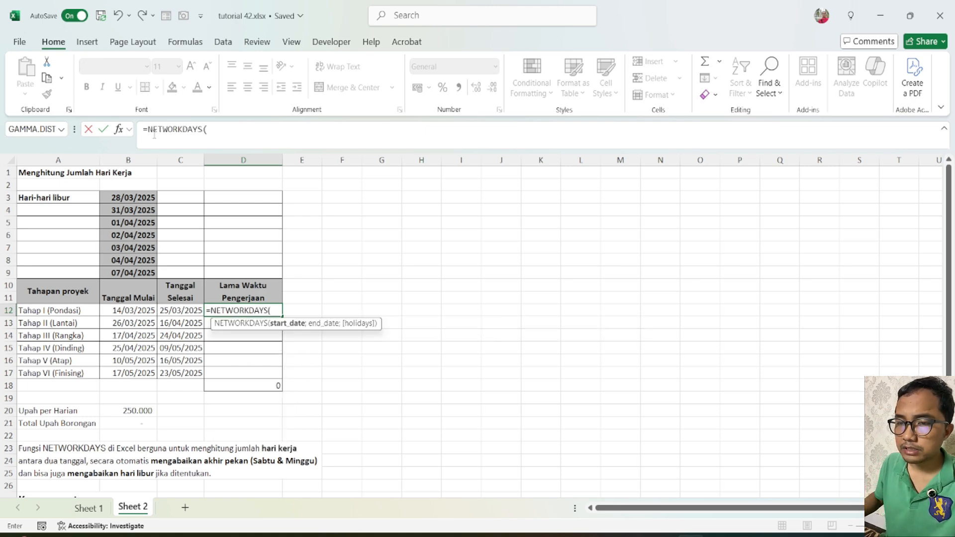
pyautogui.click(127, 312)
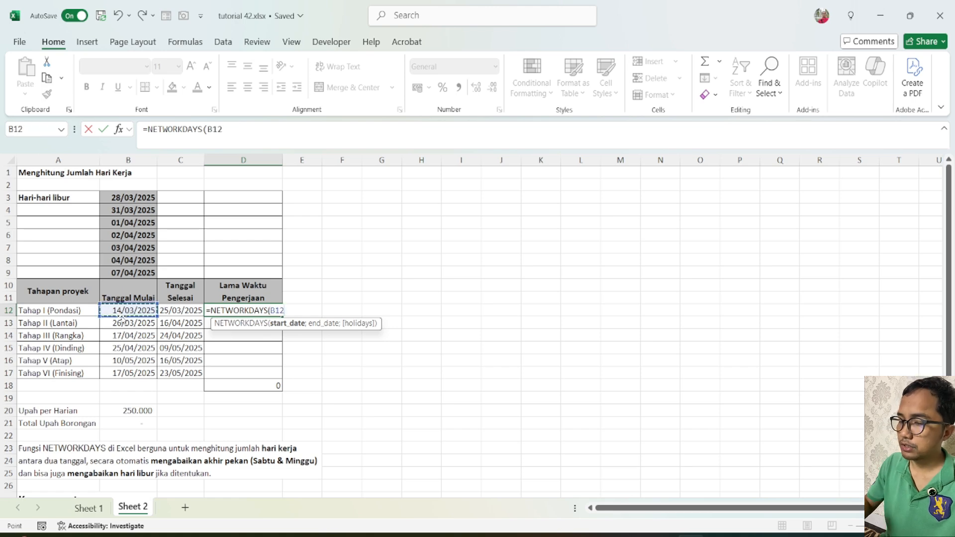
pyautogui.write(';')
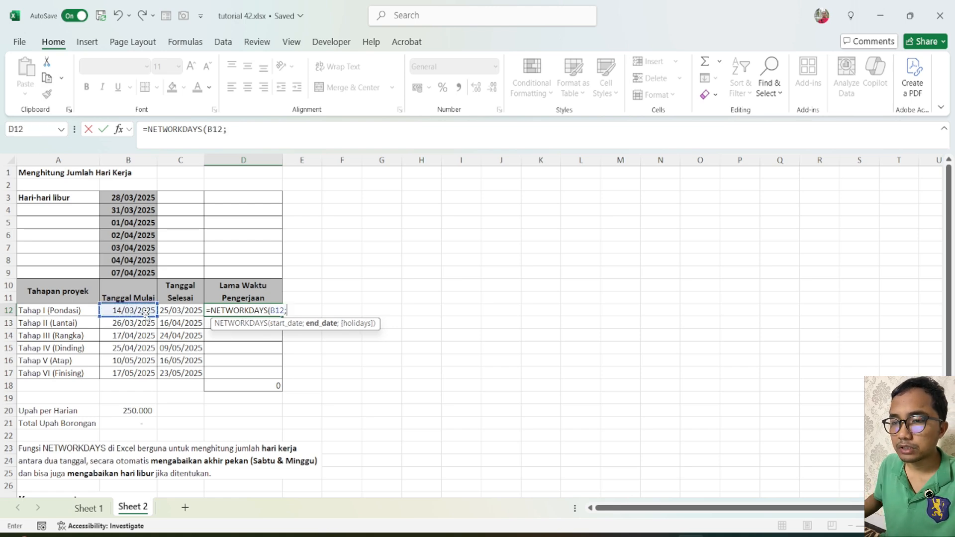
pyautogui.click(181, 313)
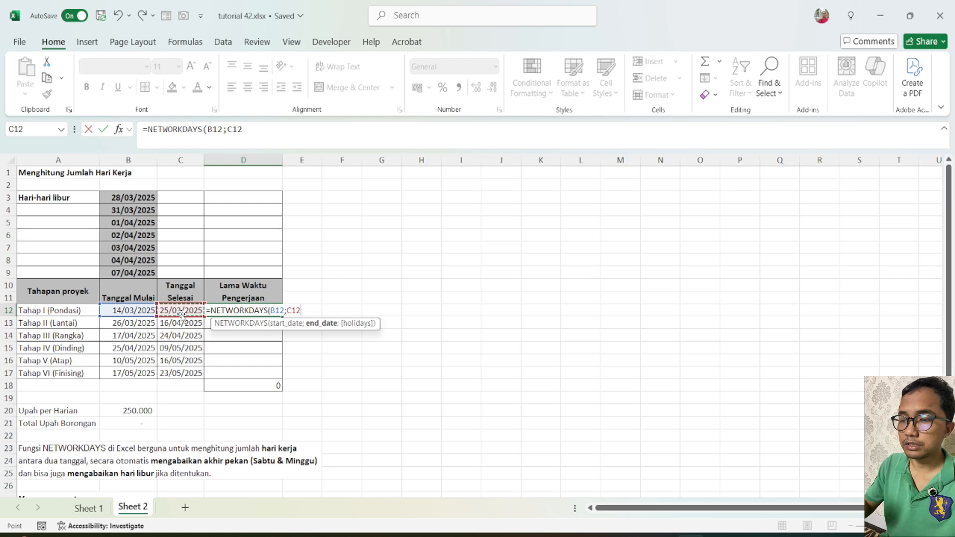
pyautogui.write(';')
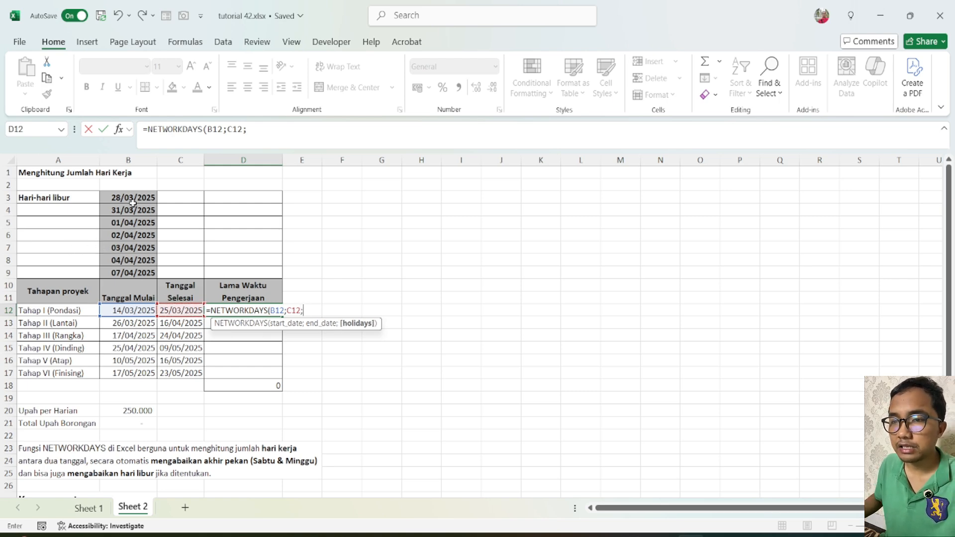
pyautogui.moveTo(134, 199); pyautogui.dragTo(128, 269)
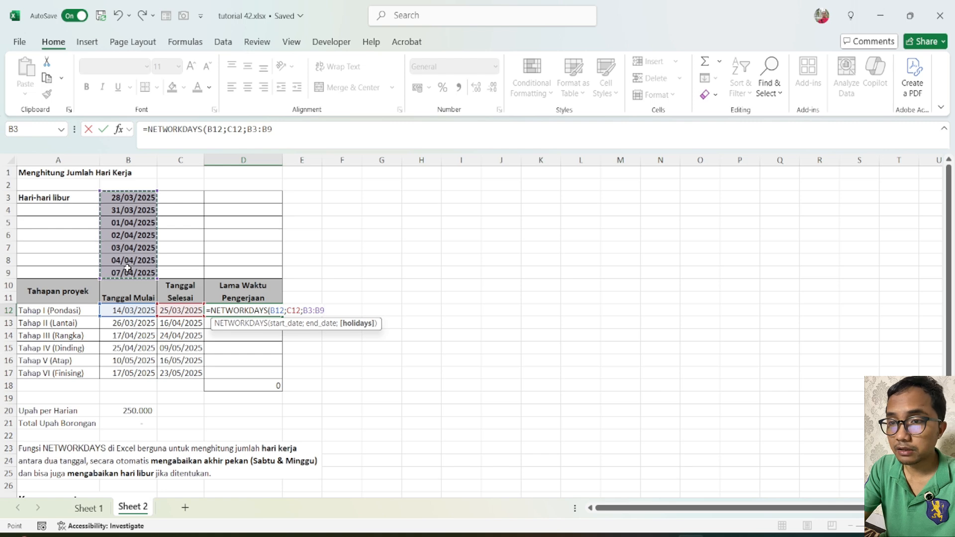
pyautogui.press('F4')
pyautogui.write(')')
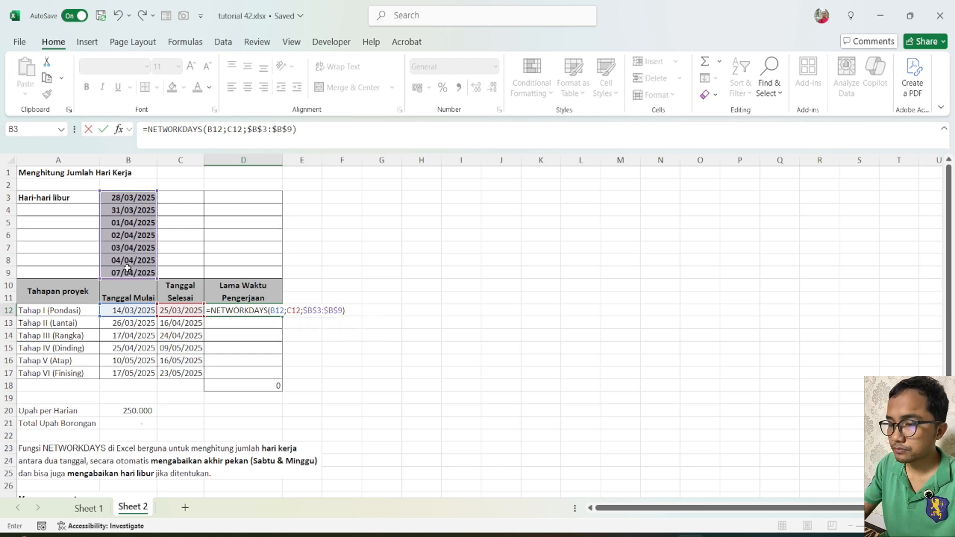
pyautogui.press('Return')
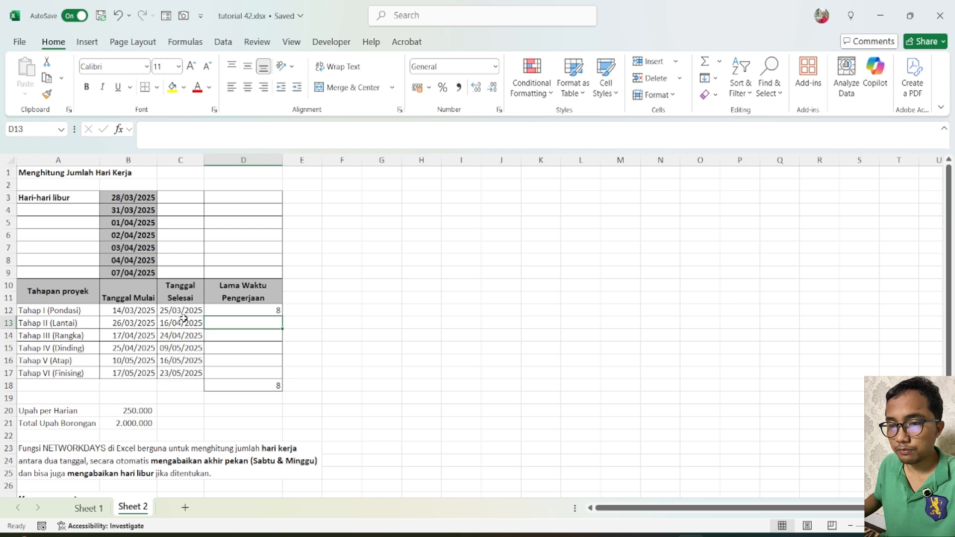
# Fill the NETWORKDAYS formula from D12 down through D17 for all project stages.
pyautogui.click(253, 311)
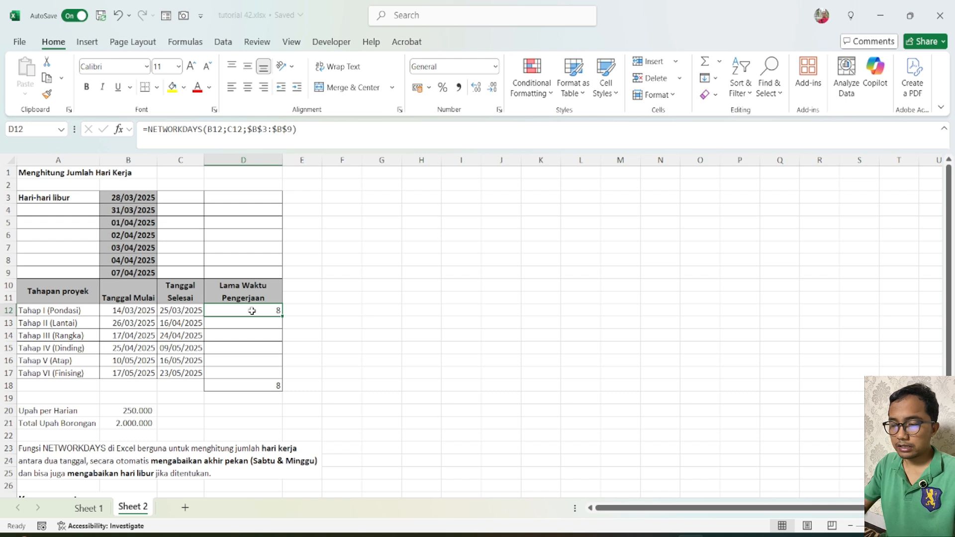
pyautogui.hotkey('shift', 'Down')
pyautogui.hotkey('shift', 'Down')
pyautogui.hotkey('shift', 'Down')
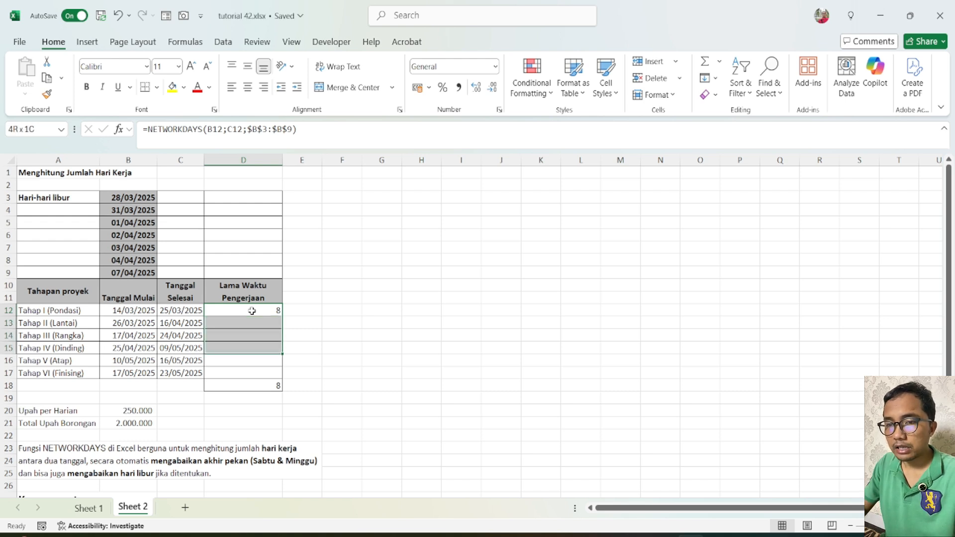
pyautogui.hotkey('shift', 'Down')
pyautogui.hotkey('shift', 'Down')
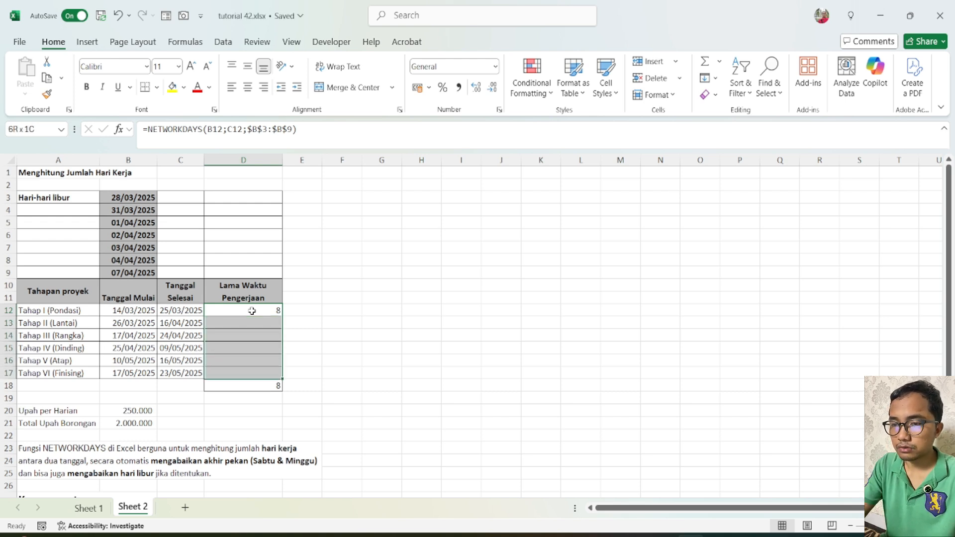
pyautogui.hotkey('ctrl', 'd')
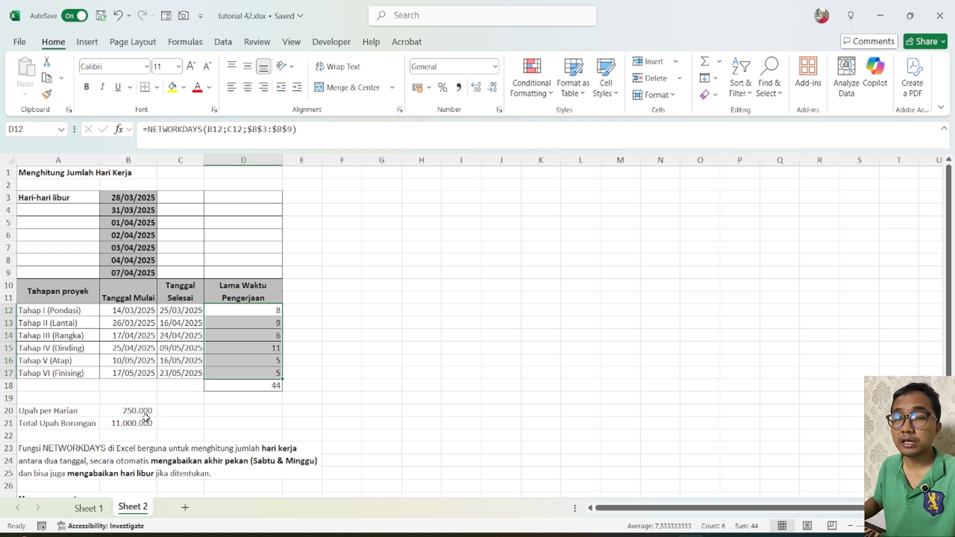
# Inspect the formulas behind the total contract wage in B21 and the total working days in D18.
pyautogui.scroll(-1, 141, 402)
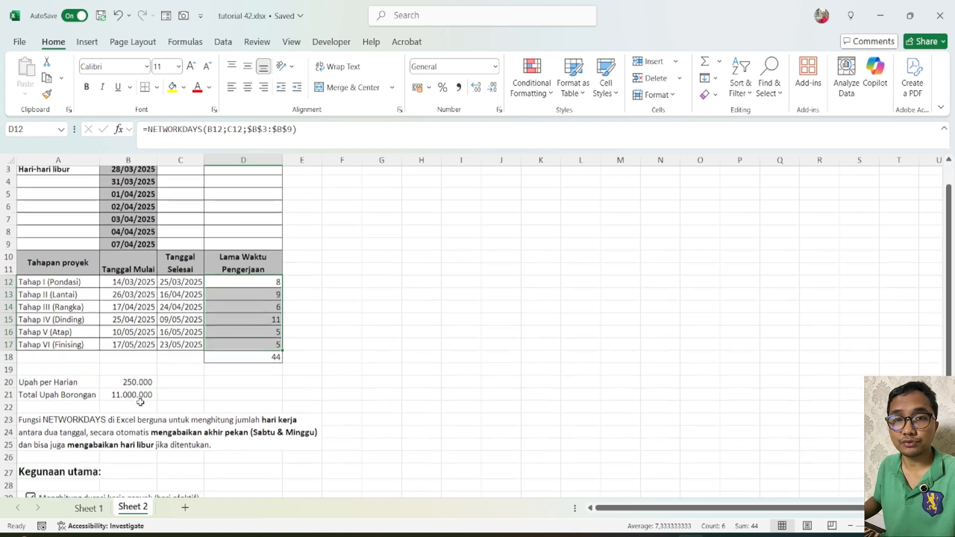
pyautogui.scroll(1, 140, 402)
pyautogui.click(144, 424)
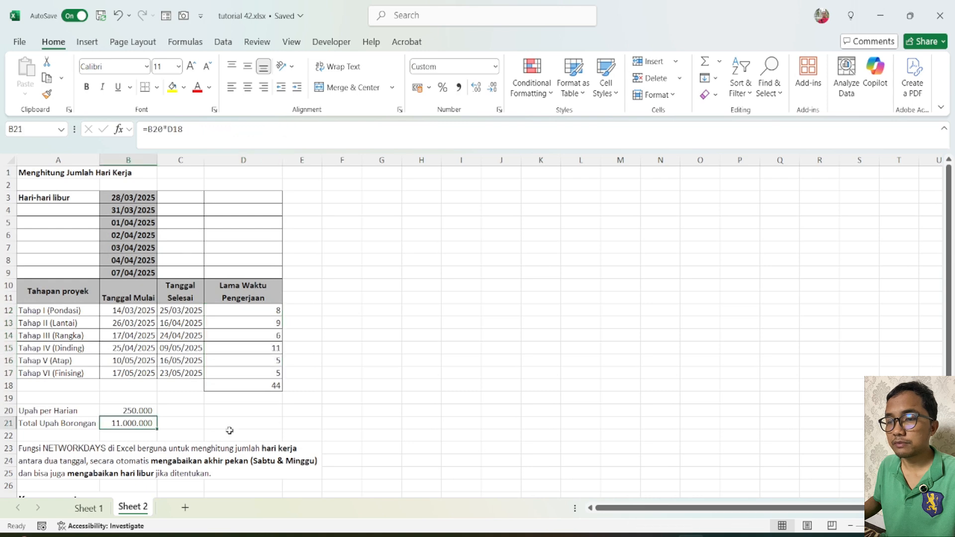
pyautogui.click(243, 391)
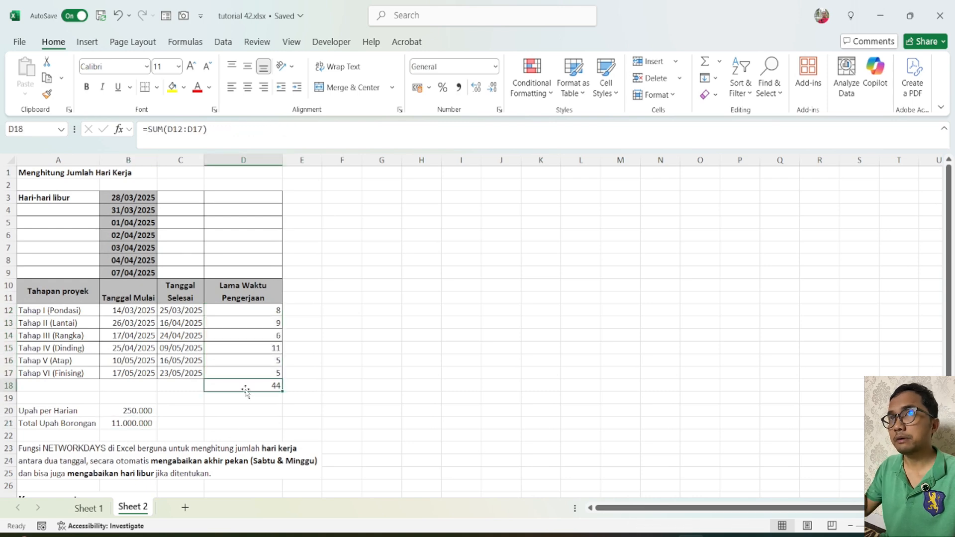